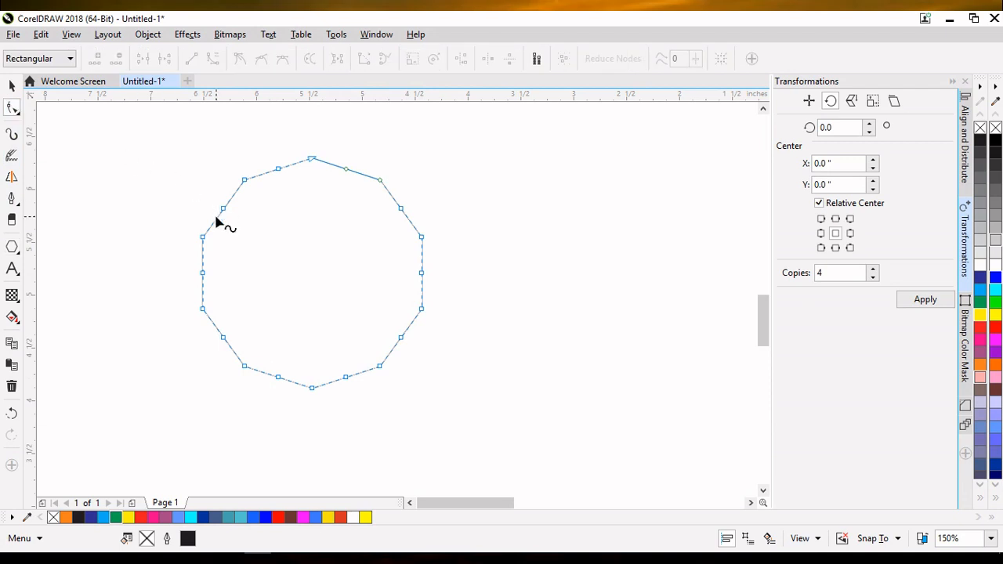
# - Pull the decagon's mid-side nodes inward to form a ten-pointed star, then convert one side of each point to a curve and bow it outward
pyautogui.moveTo(224, 210); pyautogui.dragTo(292, 267)
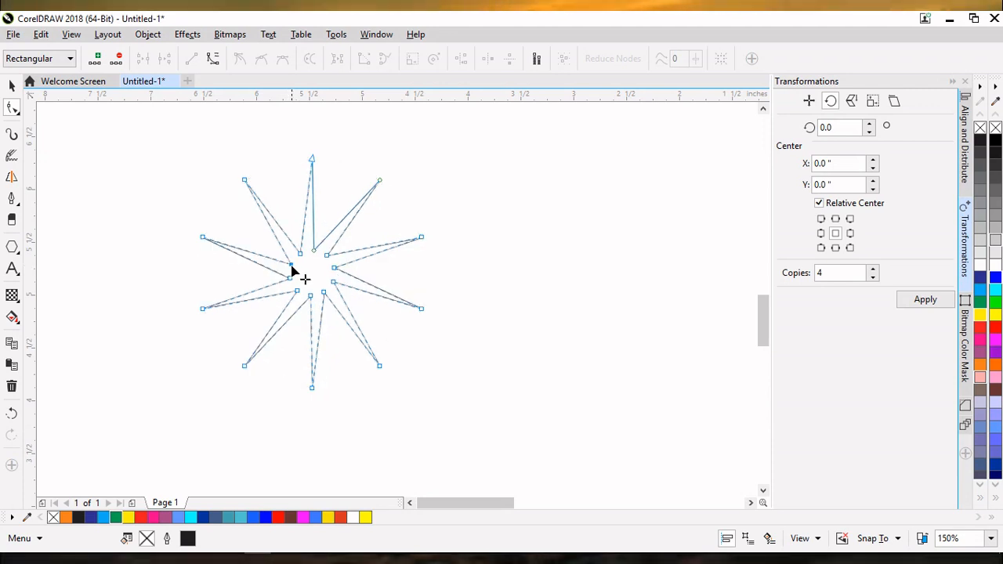
pyautogui.rightClick(273, 221)
pyautogui.click(315, 284)
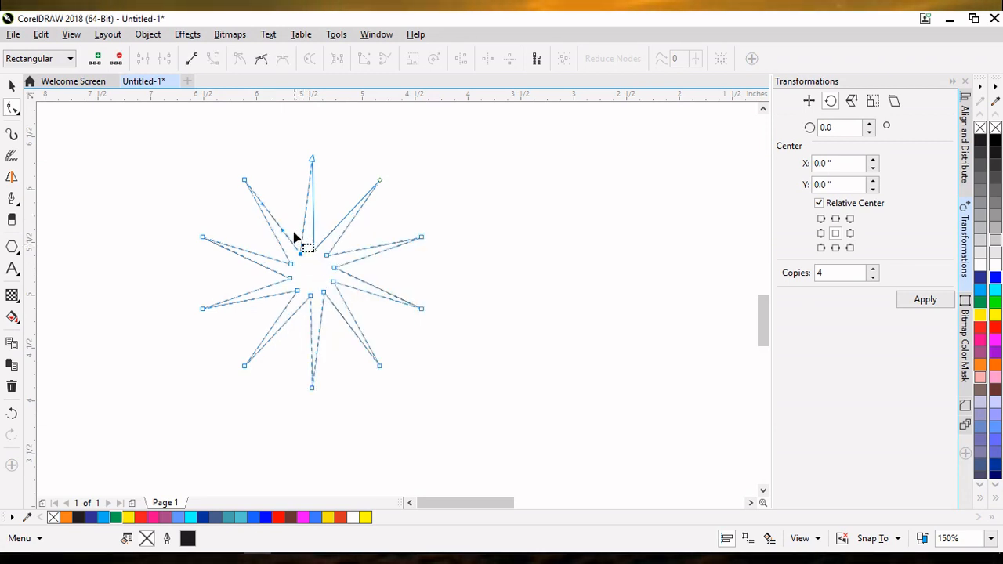
pyautogui.moveTo(276, 225)
pyautogui.mouseDown()
pyautogui.moveTo(282, 216)
pyautogui.moveTo(285, 234)
pyautogui.mouseUp()
# - Convert the remaining straight side of the star's points to curves and bend them the same way into thin swirling blades
pyautogui.rightClick(274, 227)
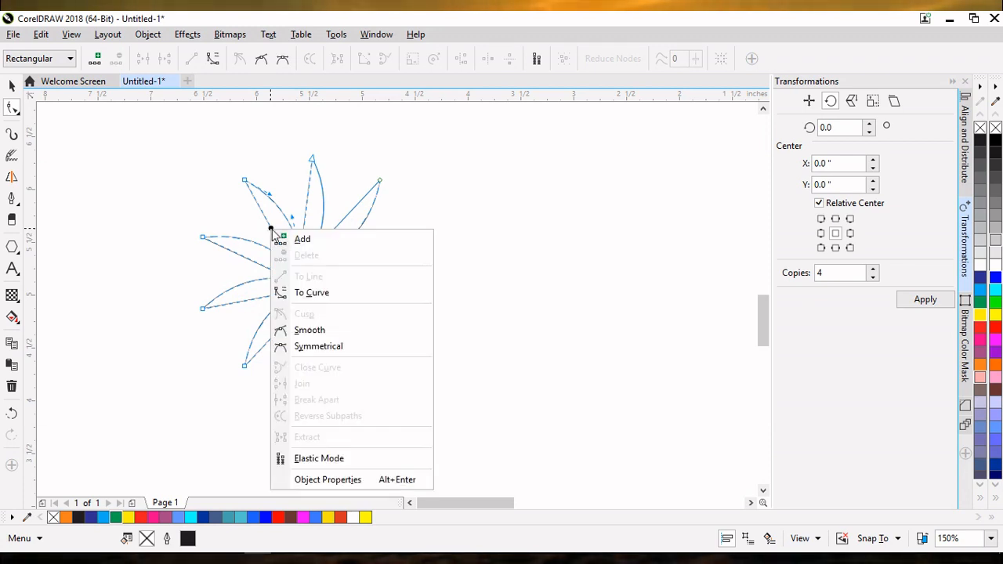
pyautogui.click(288, 291)
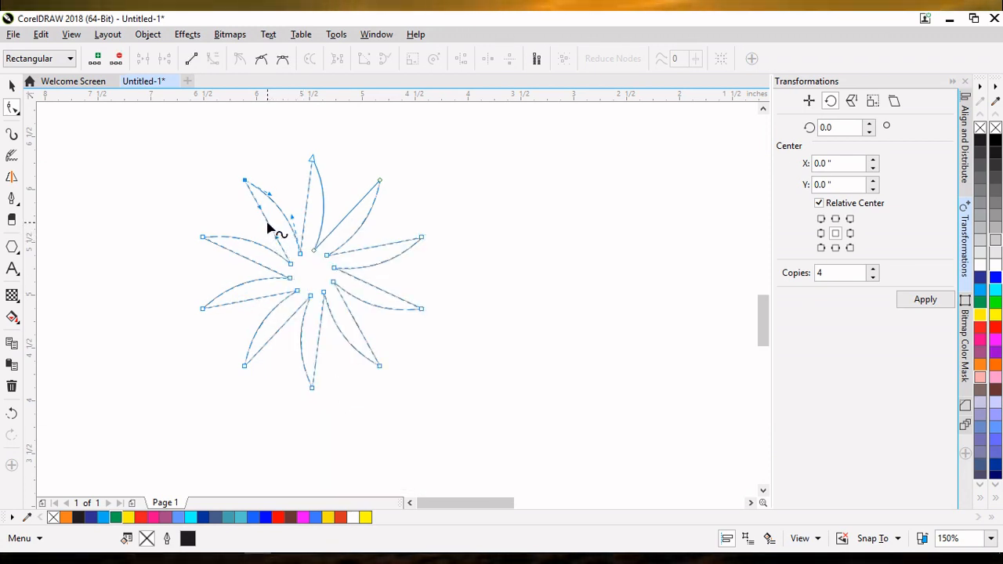
pyautogui.moveTo(268, 223); pyautogui.dragTo(275, 219)
pyautogui.press('space')
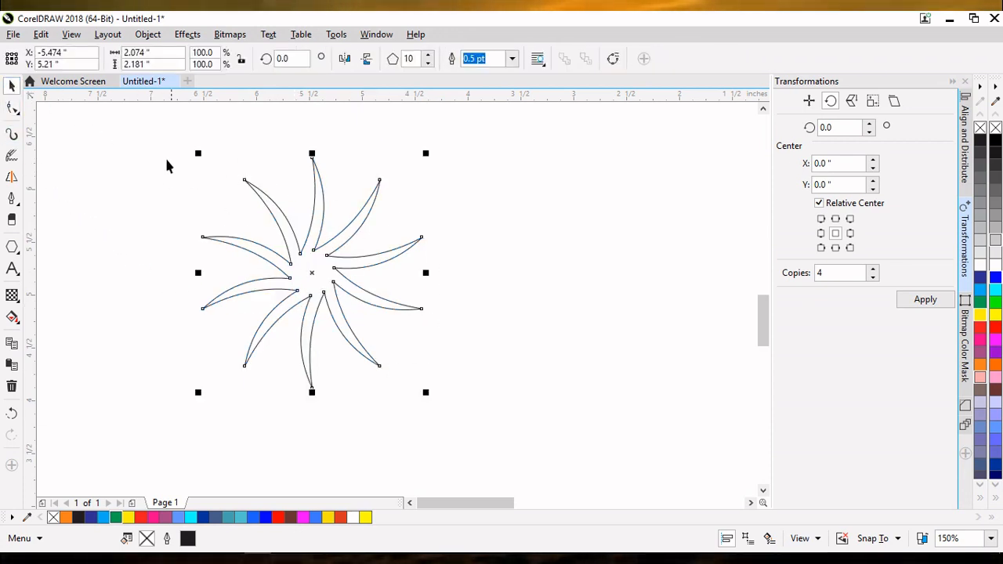
# - Resize the swirling star to 2.0 by 2.0 inches
pyautogui.click(156, 52)
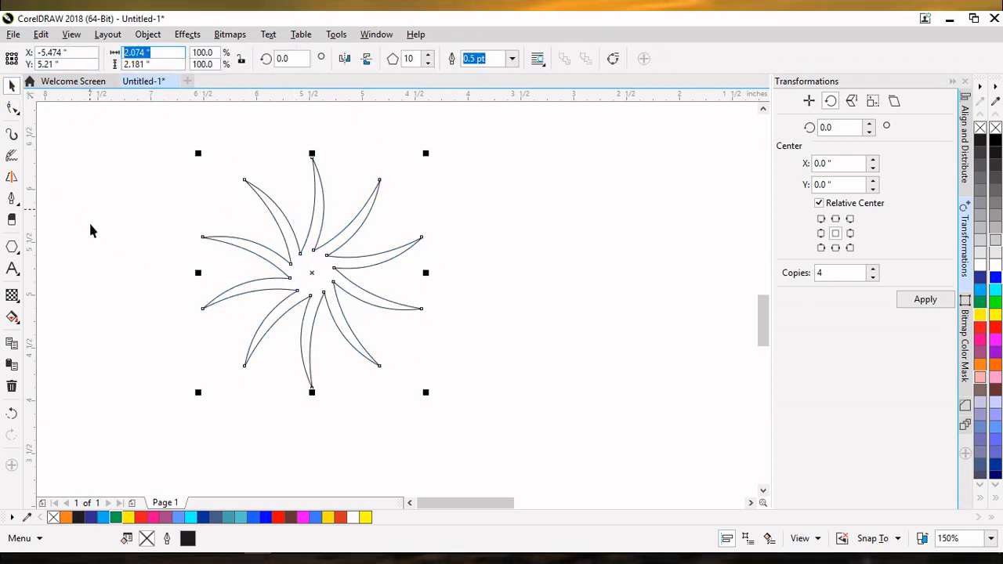
pyautogui.write('2')
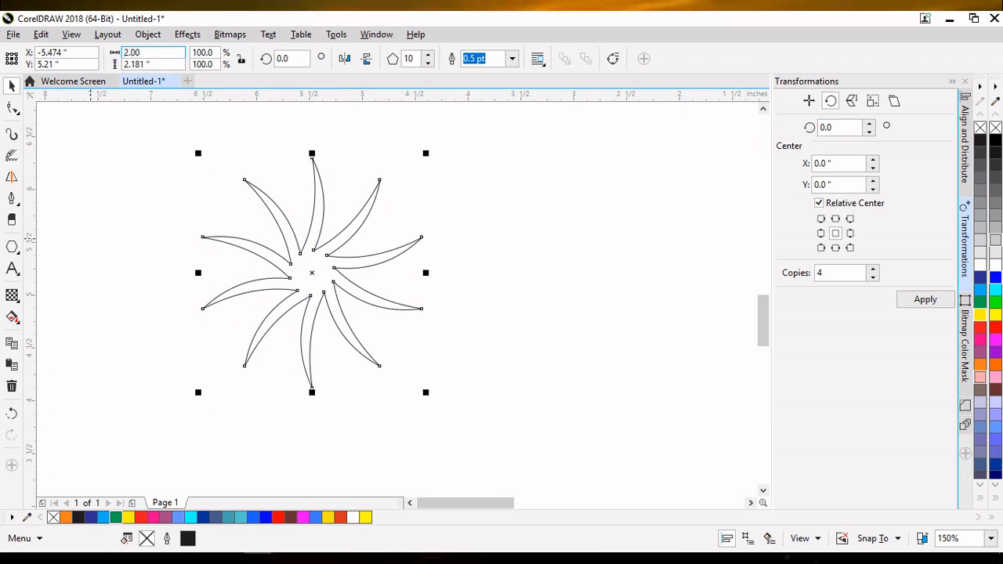
pyautogui.write('.00')
pyautogui.press('Tab')
pyautogui.press('Return')
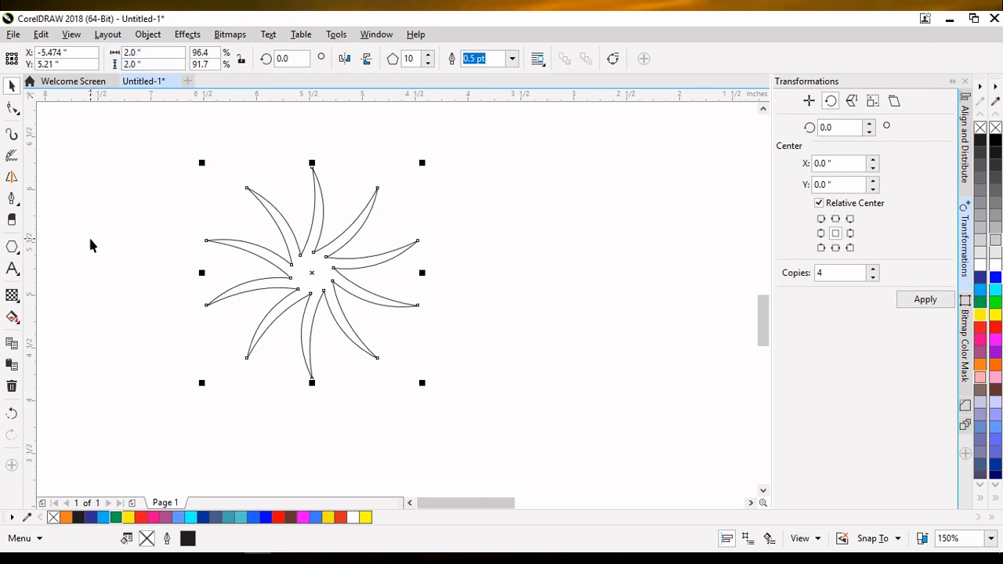
# - Draw an ellipse about 0.81 by 1.07 inches in the empty area beside the swirling star
pyautogui.click(18, 254)
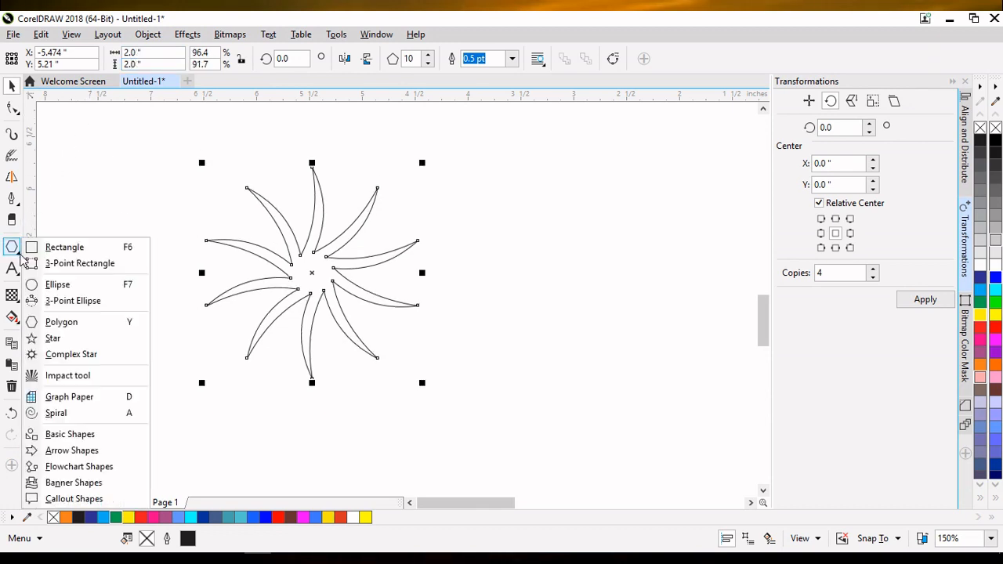
pyautogui.click(57, 284)
pyautogui.moveTo(507, 226); pyautogui.dragTo(593, 338)
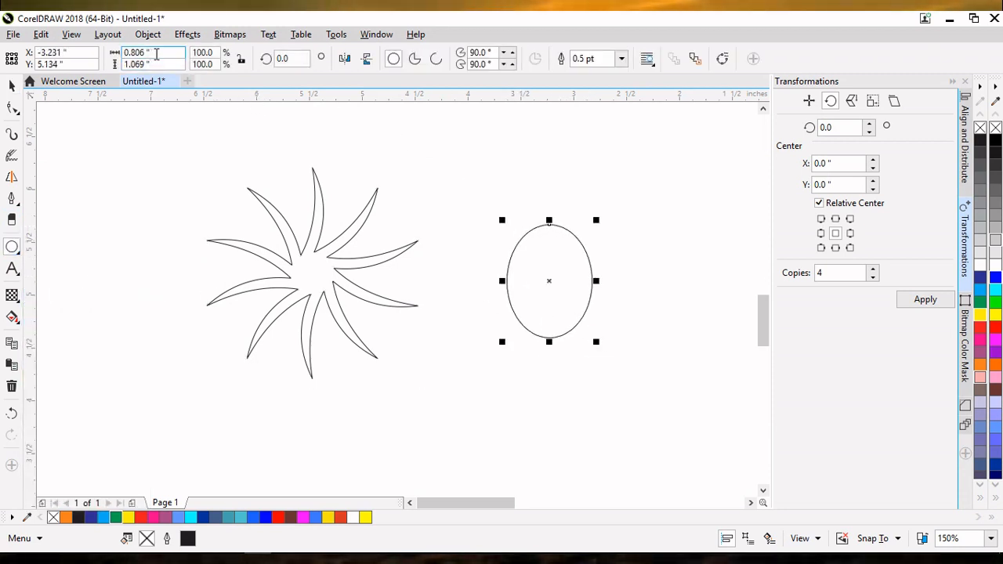
# - Set the ellipse's width and height to 1.800 inches each to make it a circle
pyautogui.click(145, 53)
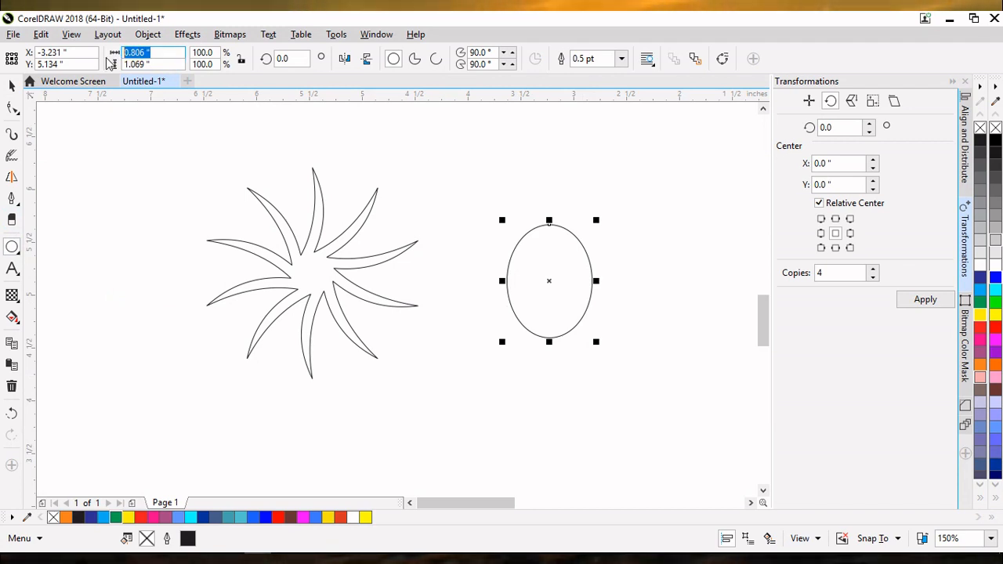
pyautogui.write('1.800')
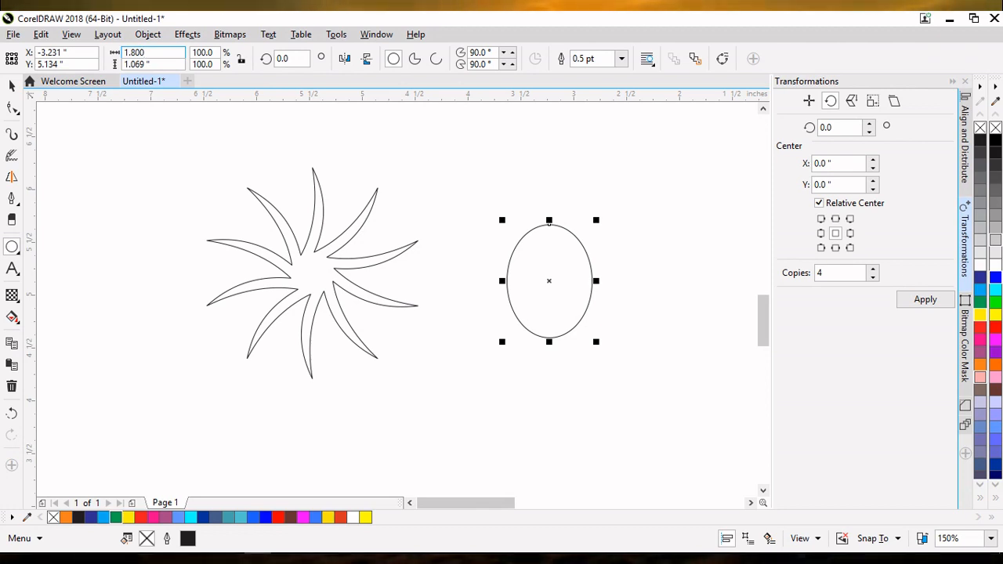
pyautogui.press('Tab')
pyautogui.write('1.')
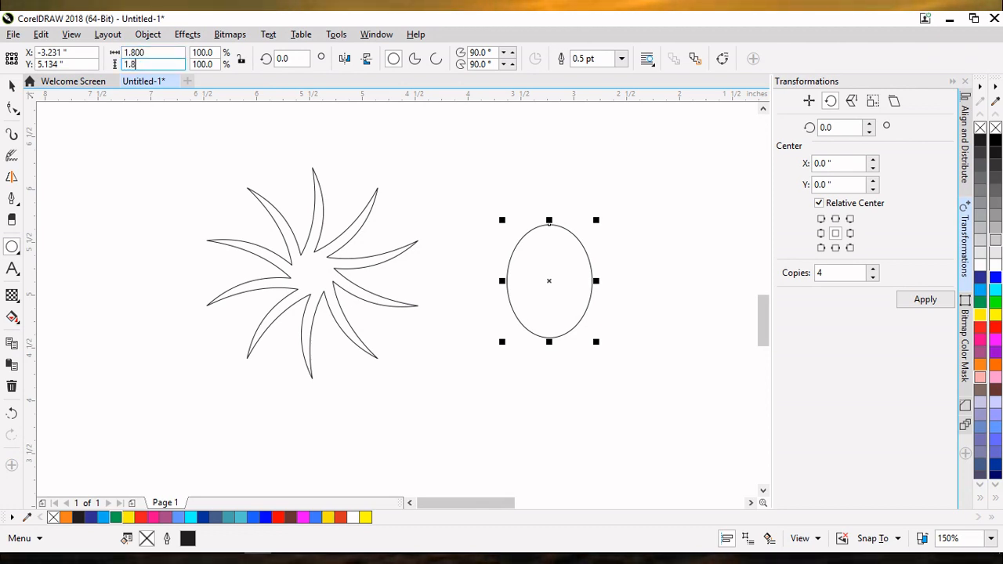
pyautogui.write('800')
pyautogui.press('Return')
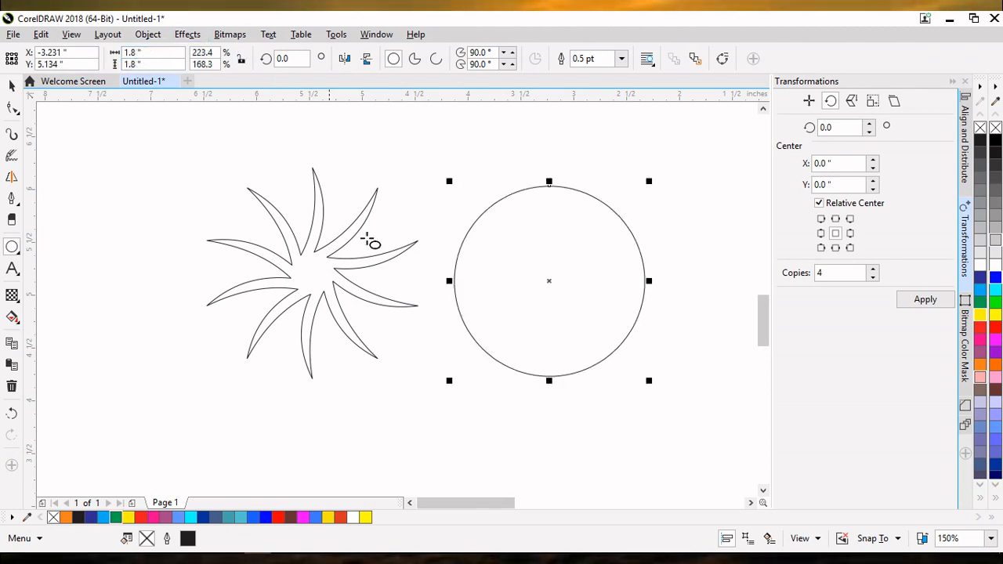
# - Move the circle onto the centre of the swirling star and select both shapes
pyautogui.moveTo(548, 281); pyautogui.dragTo(307, 279)
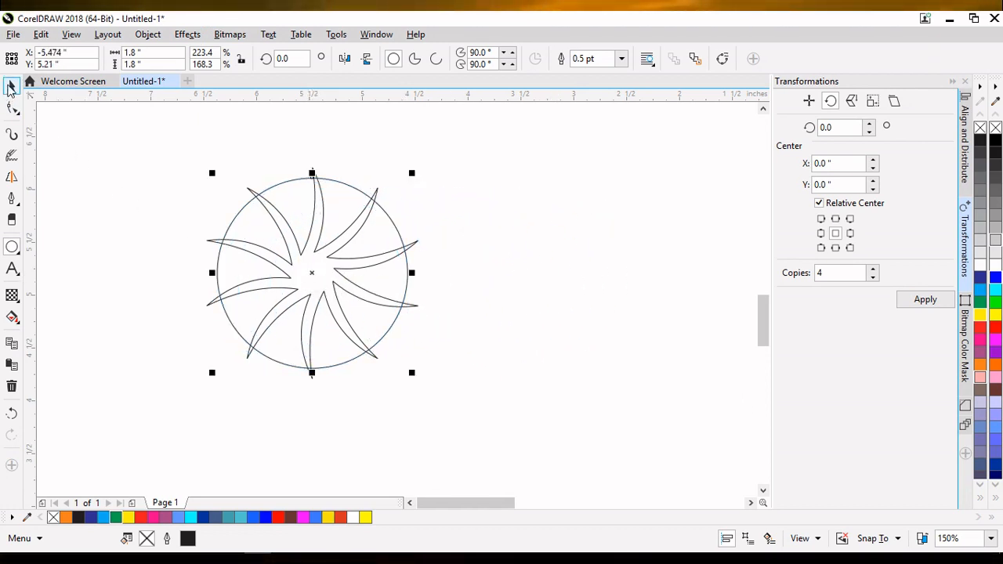
pyautogui.moveTo(127, 135); pyautogui.dragTo(308, 251)
pyautogui.moveTo(475, 407); pyautogui.dragTo(478, 409)
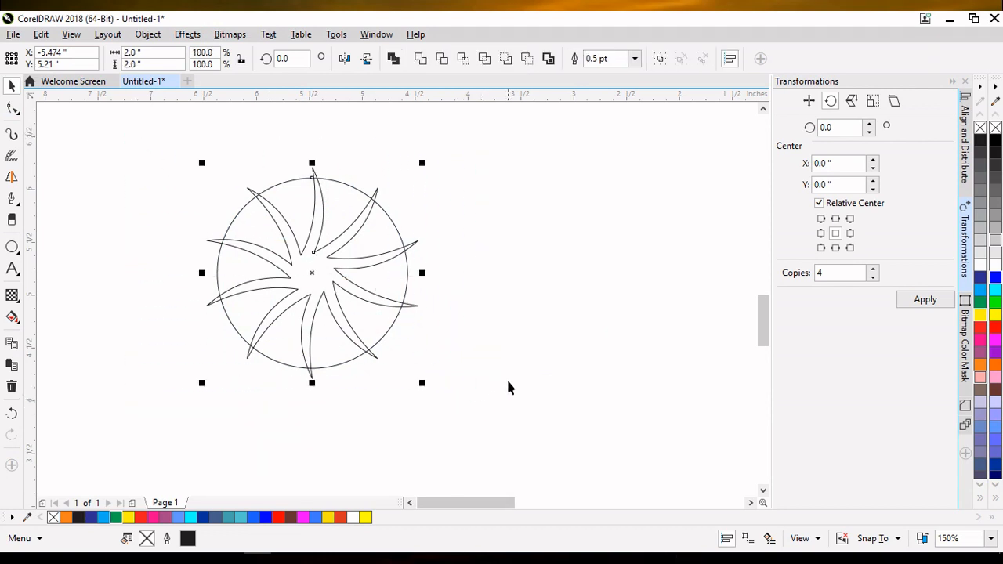
# - Use Smart Fill to fill the ten circle segments between the star's blades with orange
pyautogui.click(13, 318)
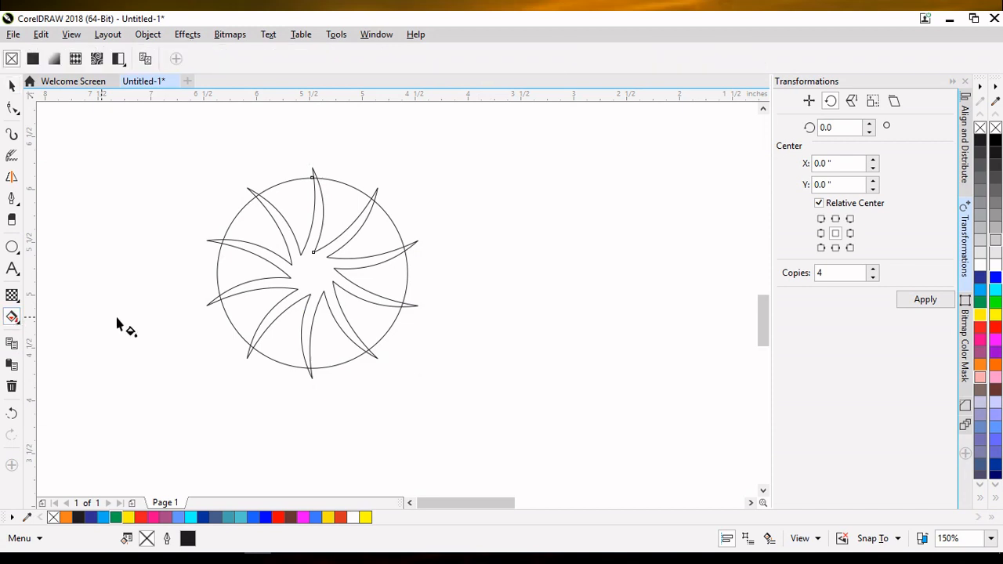
pyautogui.click(20, 328)
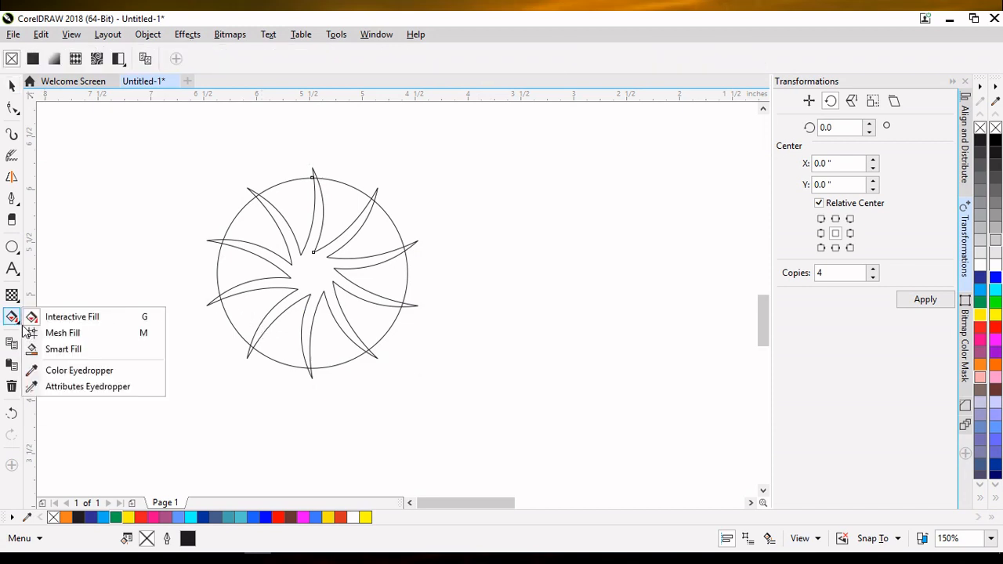
pyautogui.click(63, 350)
pyautogui.click(236, 314)
pyautogui.click(245, 279)
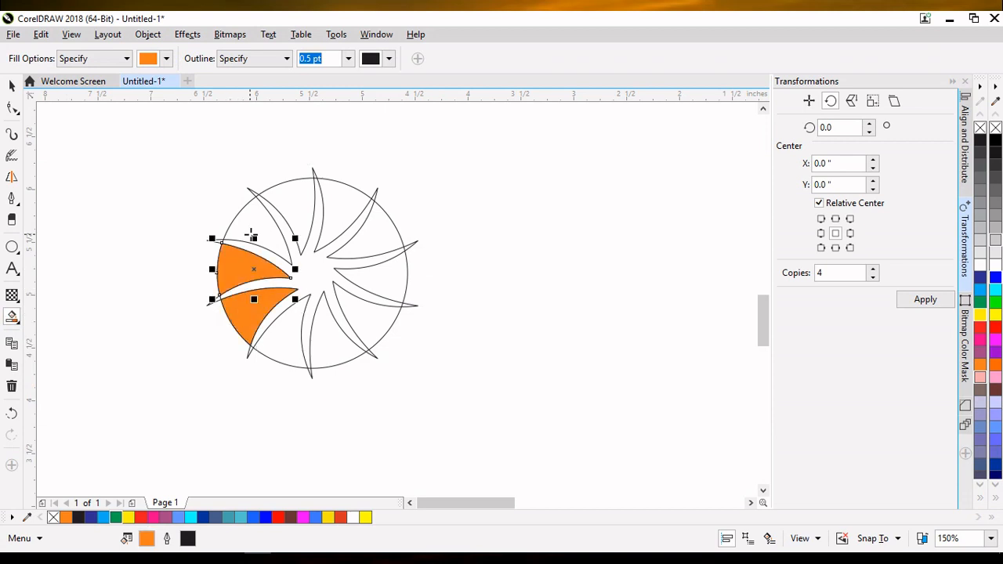
pyautogui.click(258, 223)
pyautogui.click(297, 212)
pyautogui.click(332, 203)
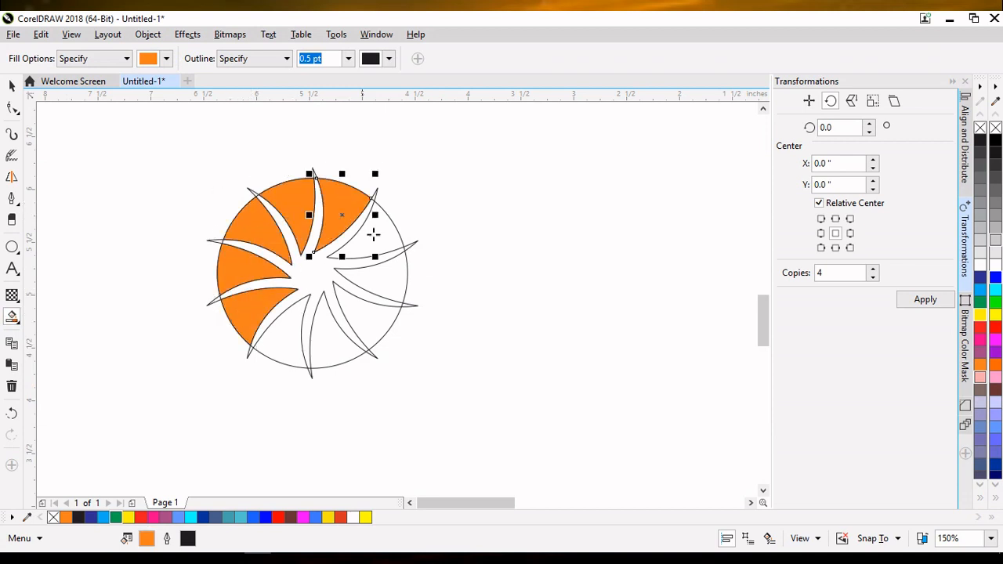
pyautogui.click(383, 241)
pyautogui.click(382, 278)
pyautogui.click(370, 323)
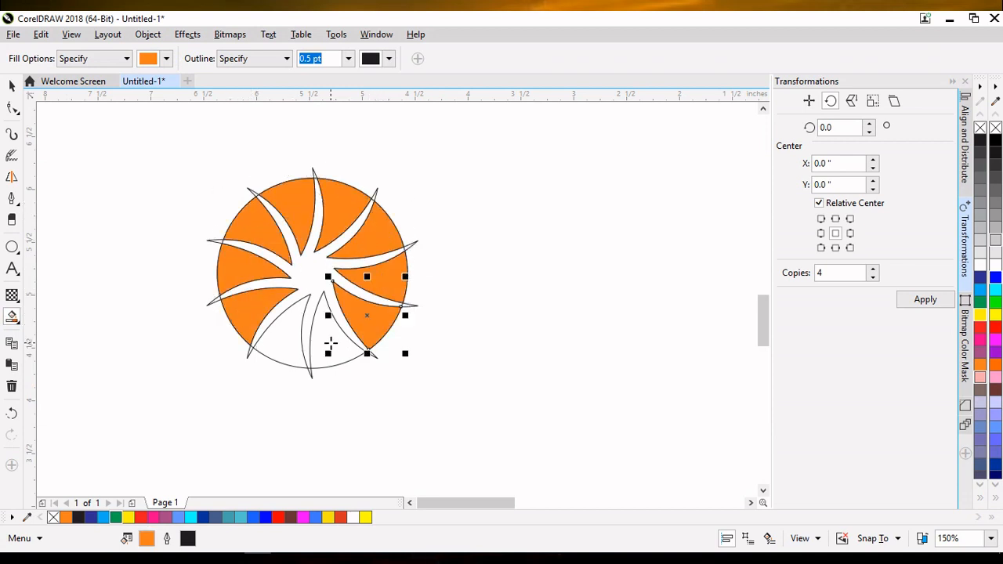
pyautogui.click(337, 344)
pyautogui.click(287, 347)
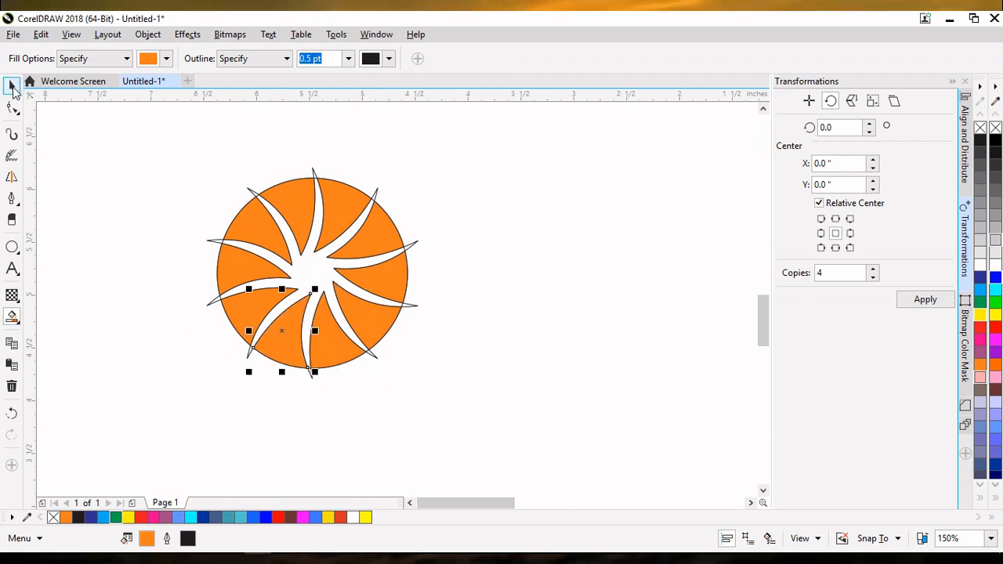
# - Recolour four segments counter-clockwise from the lower-left one at the circle's bottom: dark blue, yellow, cyan and red
pyautogui.click(10, 86)
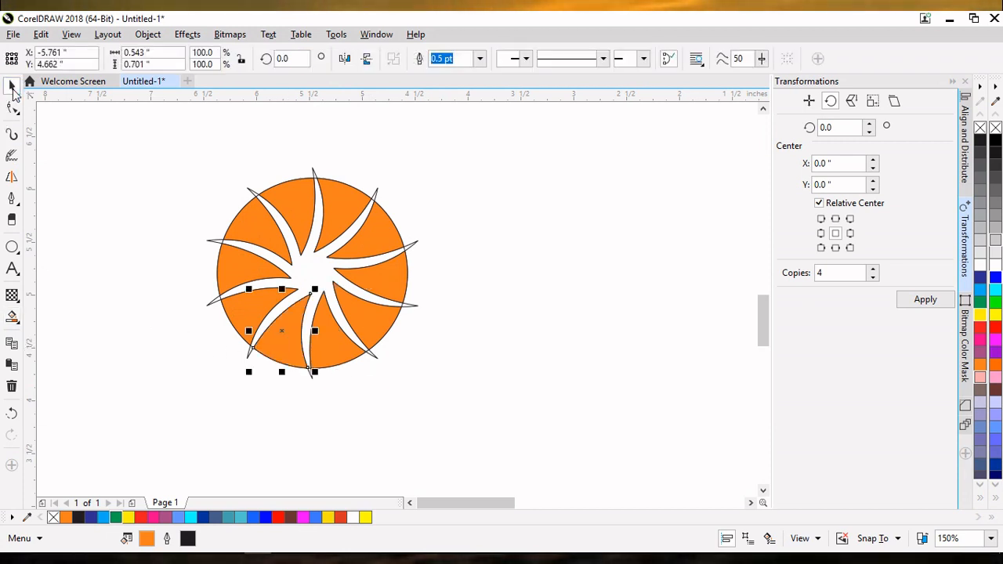
pyautogui.click(91, 518)
pyautogui.press('Tab')
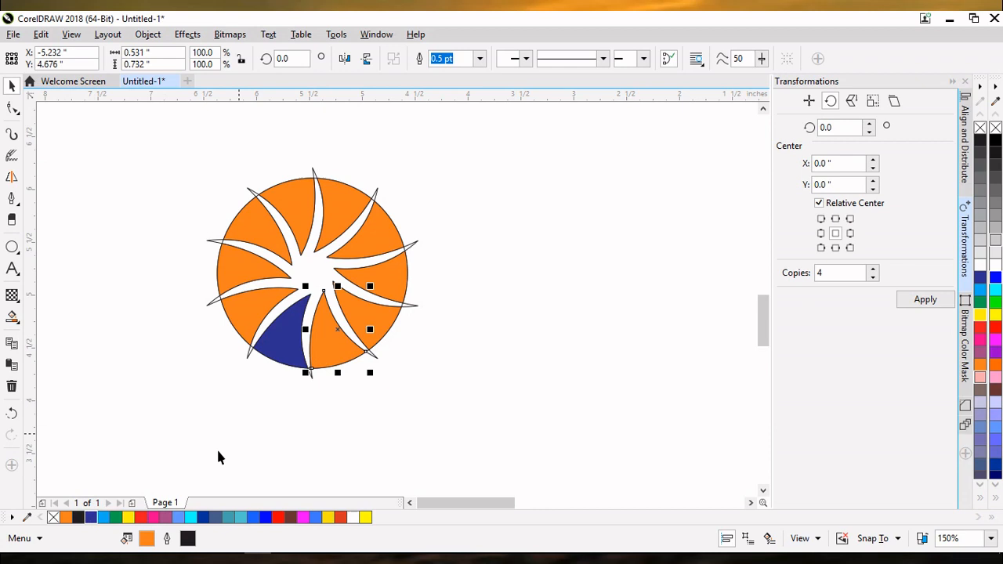
pyautogui.click(127, 517)
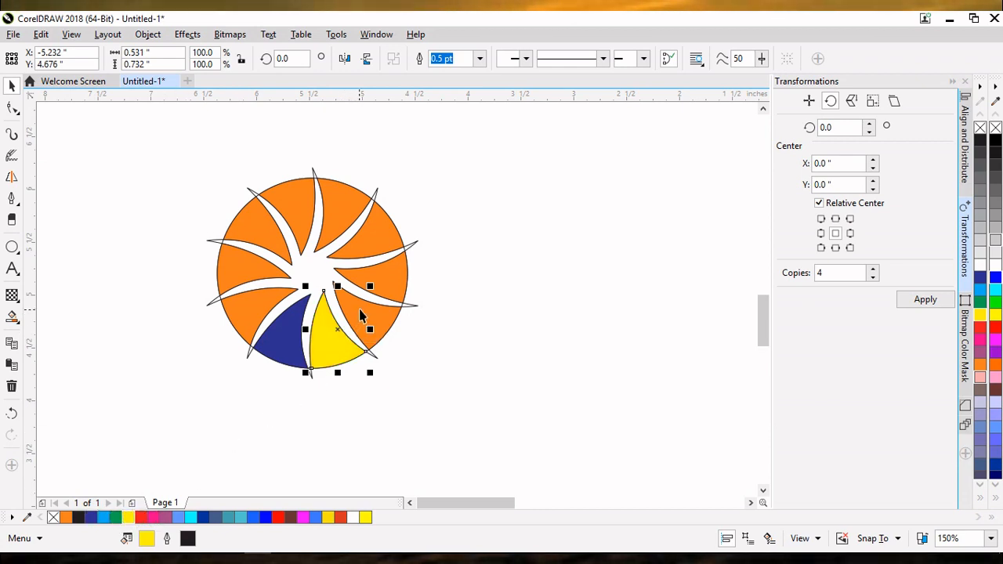
pyautogui.click(360, 315)
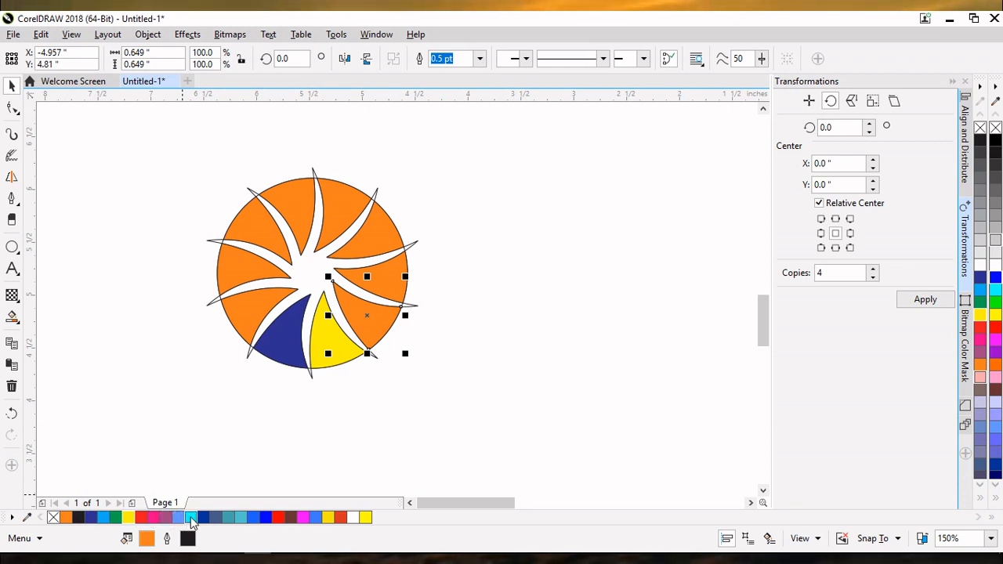
pyautogui.click(190, 518)
pyautogui.click(380, 289)
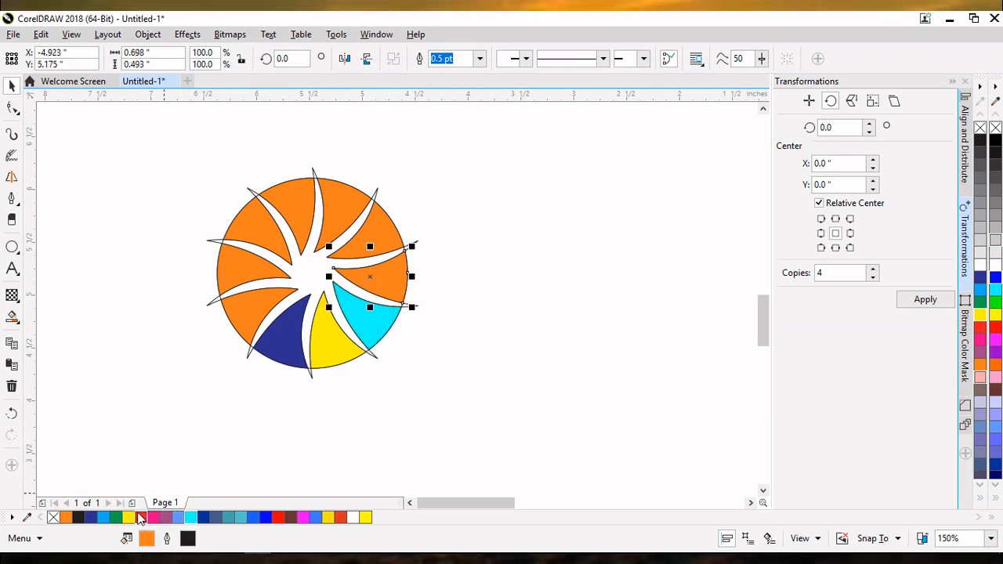
pyautogui.click(140, 518)
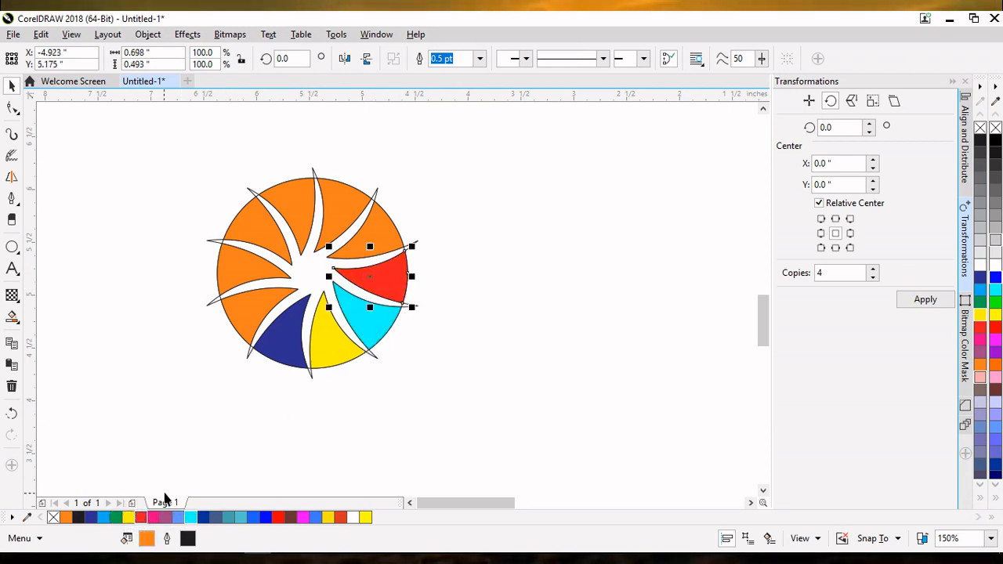
# - Fill the segment above the red one with Baby Blue and the next segment counter-clockwise with bright sky blue
pyautogui.click(355, 247)
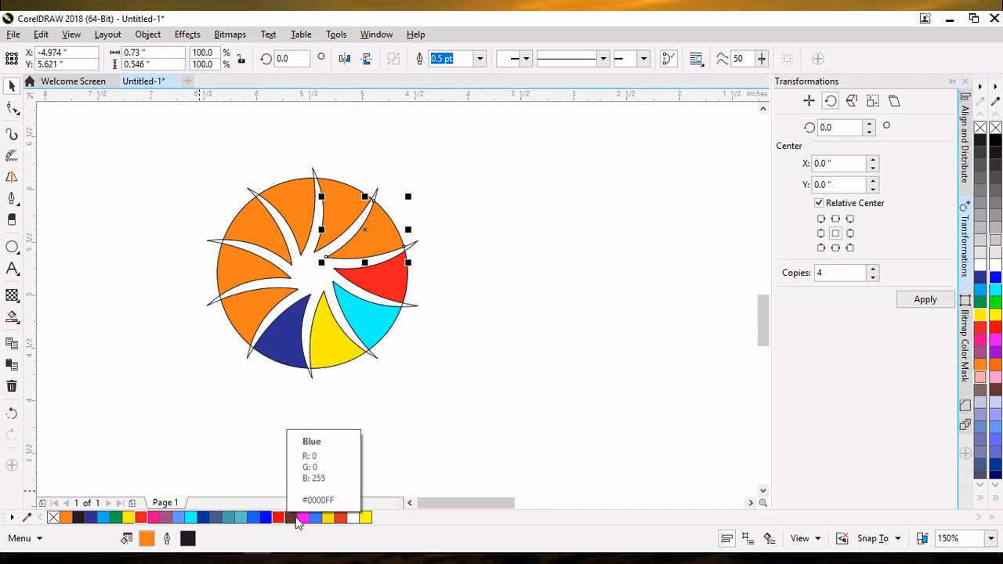
pyautogui.click(343, 518)
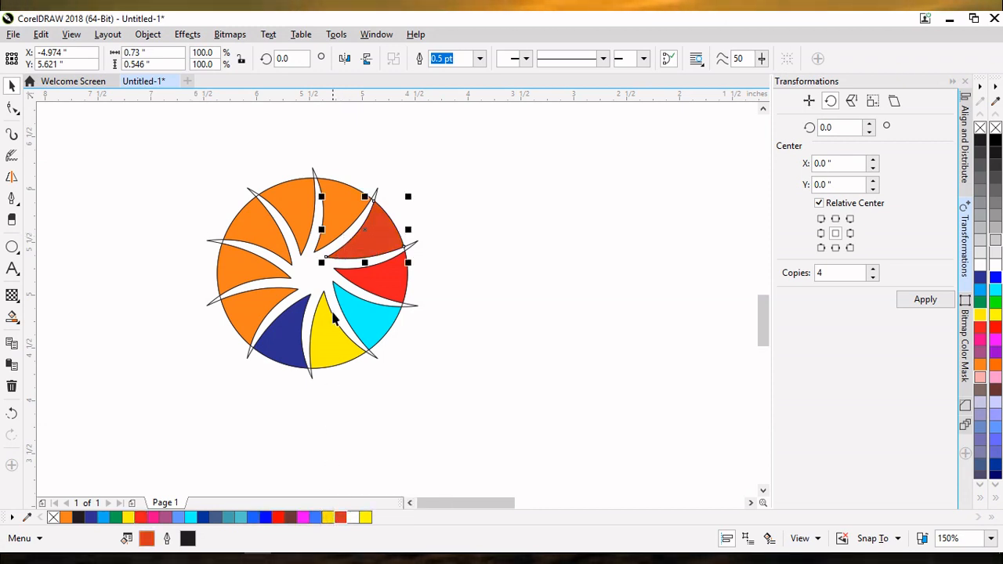
pyautogui.hotkey('ctrl', 'z')
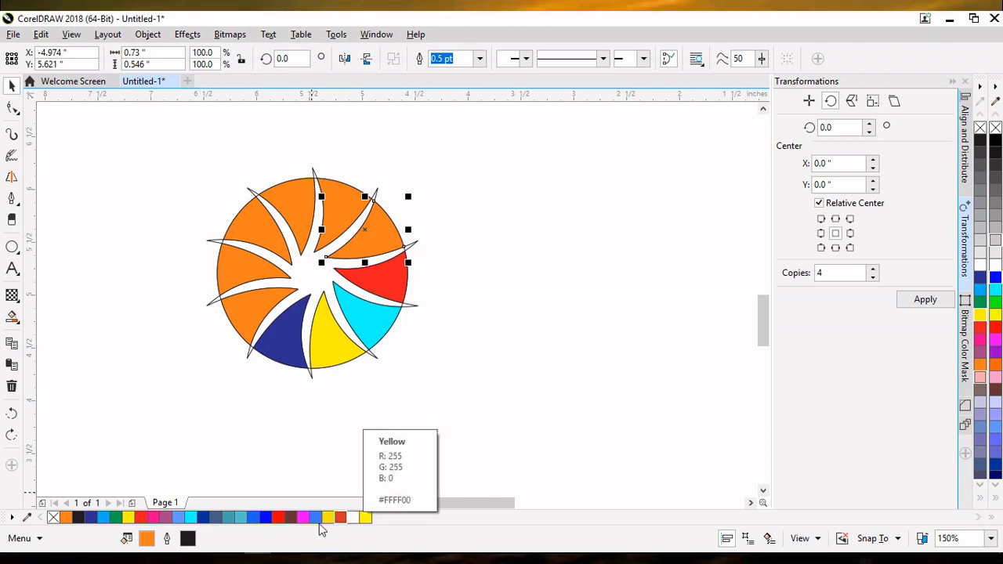
pyautogui.doubleClick(179, 519)
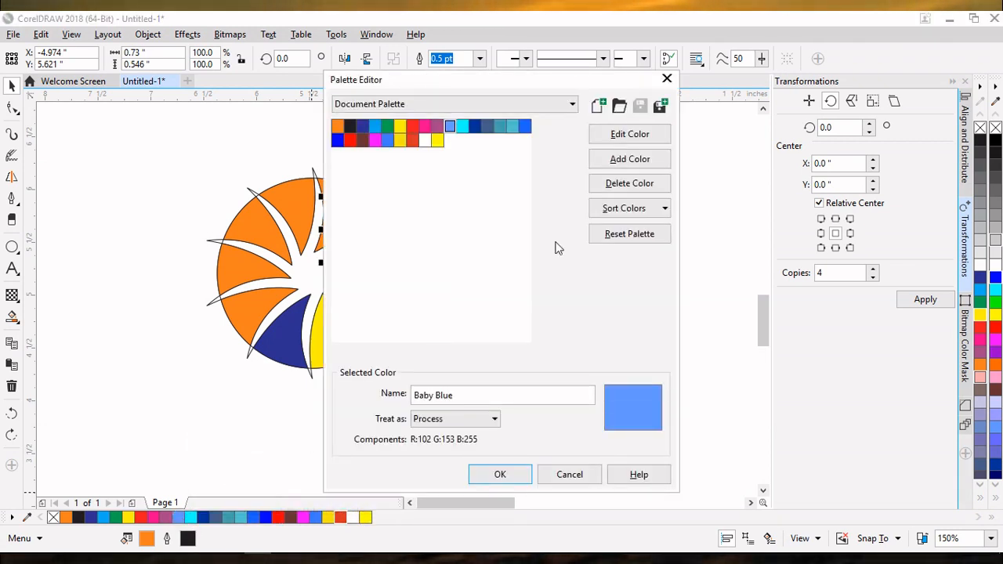
pyautogui.click(666, 78)
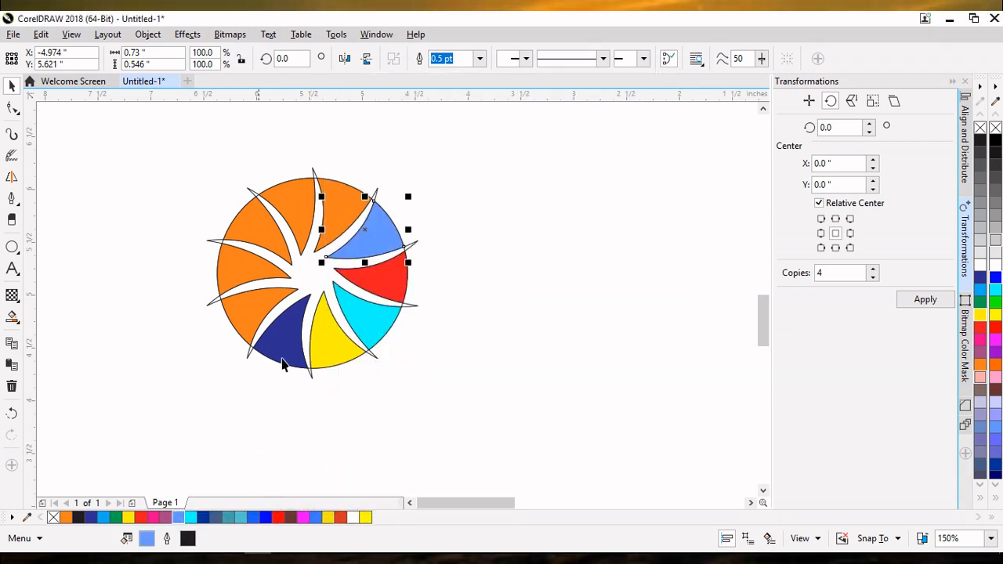
pyautogui.click(343, 203)
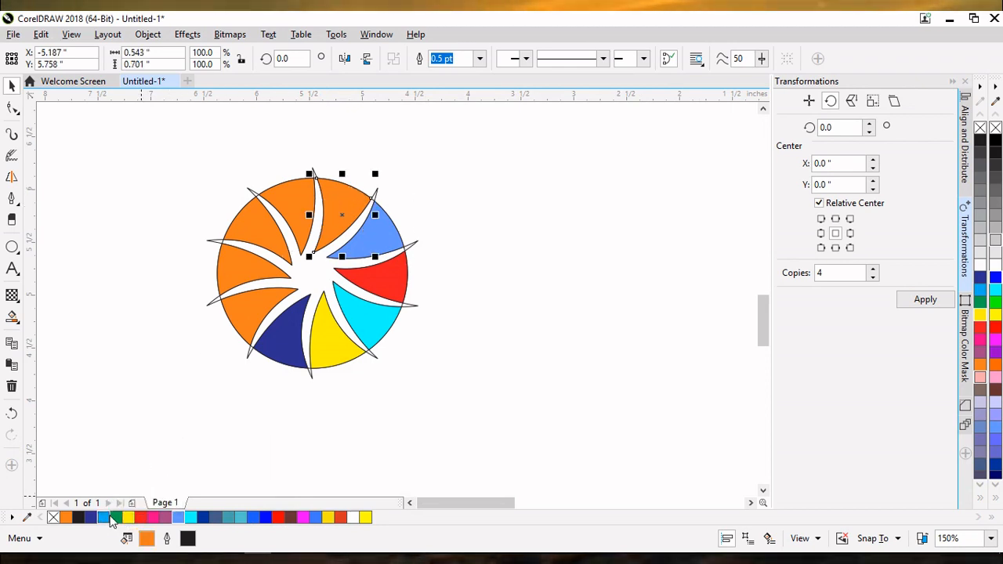
pyautogui.click(105, 517)
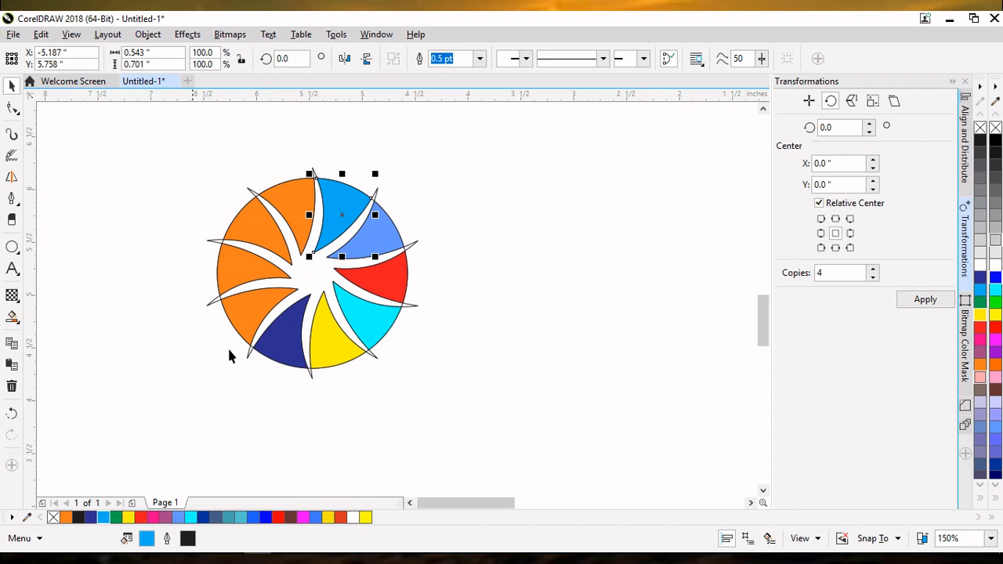
# - Recolour three orange segments counter-clockwise from the one beside the bright sky blue segment: Purple, pink and bright magenta
pyautogui.click(290, 203)
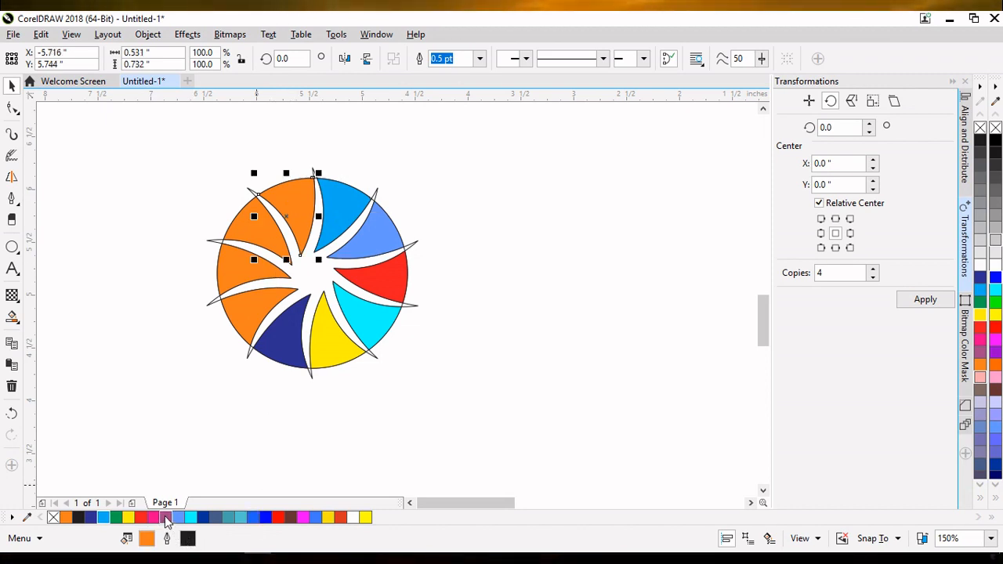
pyautogui.click(166, 517)
pyautogui.click(248, 225)
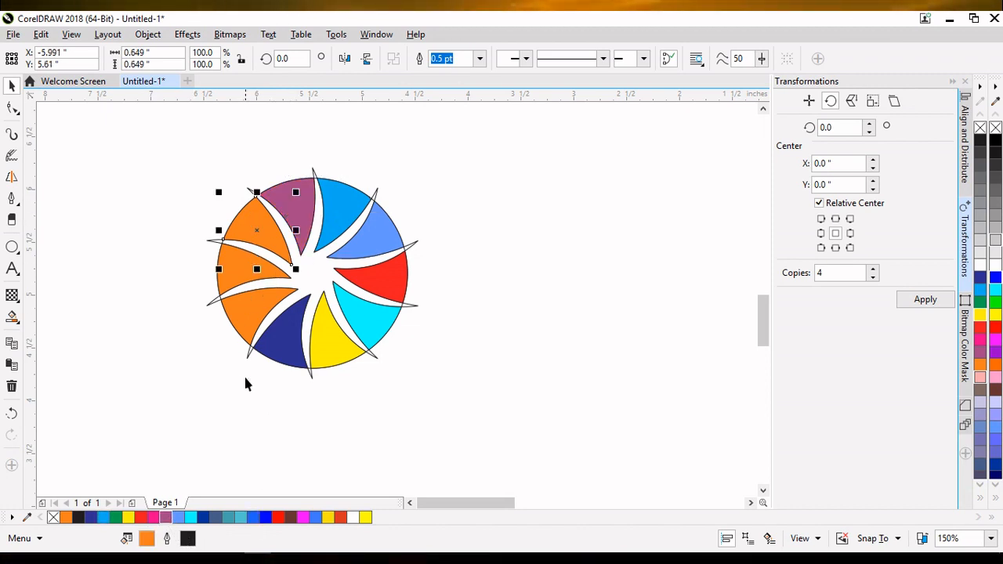
pyautogui.click(153, 517)
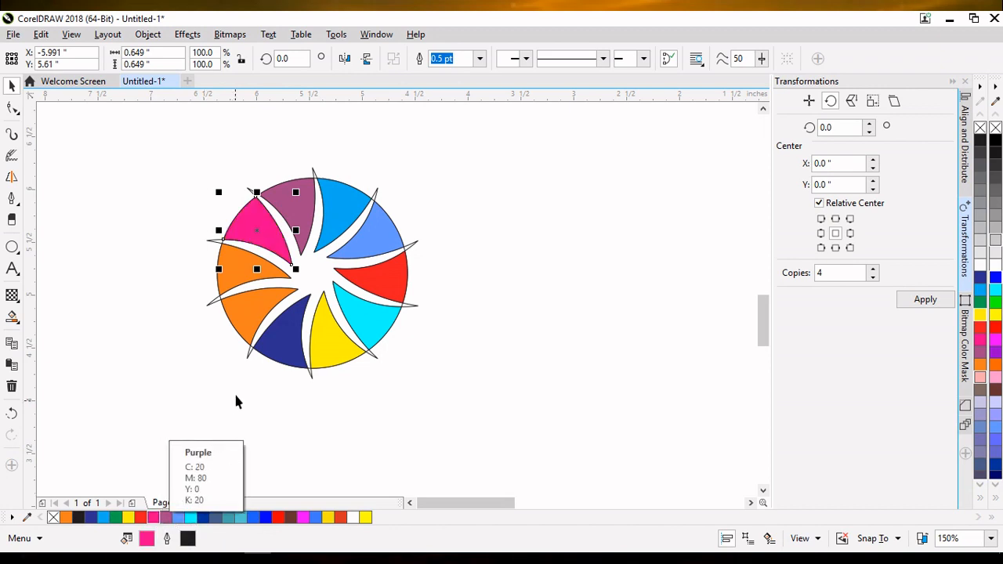
pyautogui.click(240, 268)
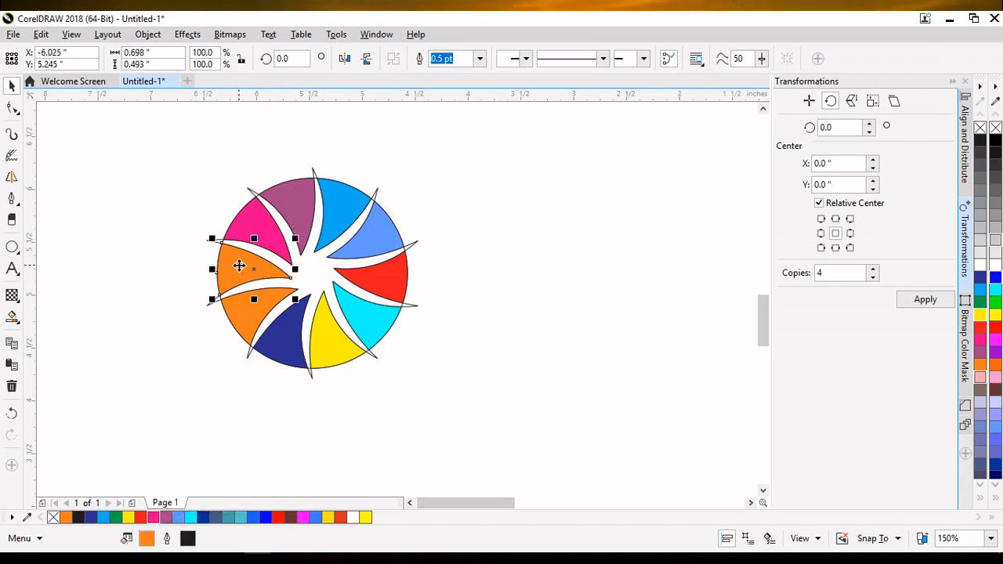
pyautogui.click(998, 501)
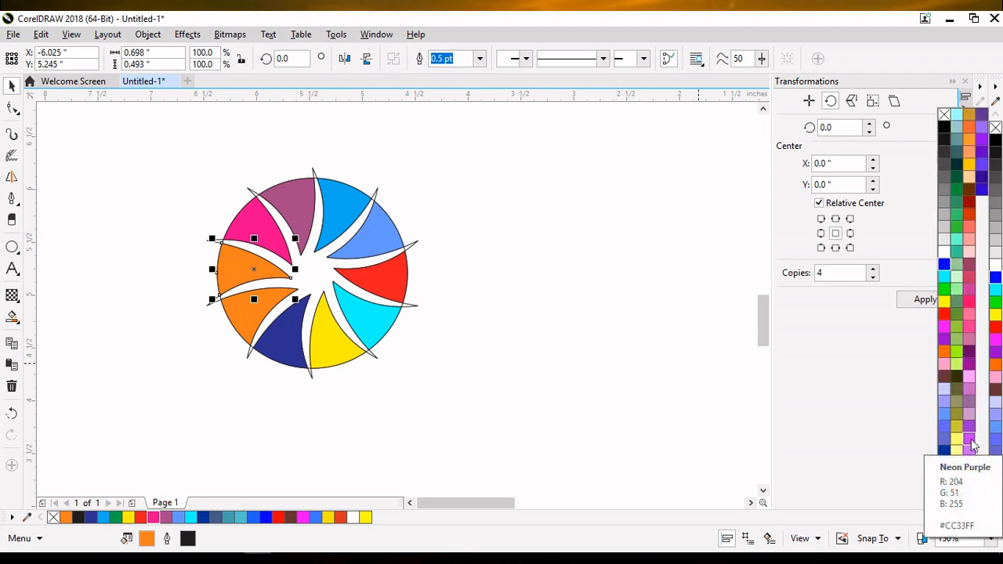
pyautogui.click(944, 324)
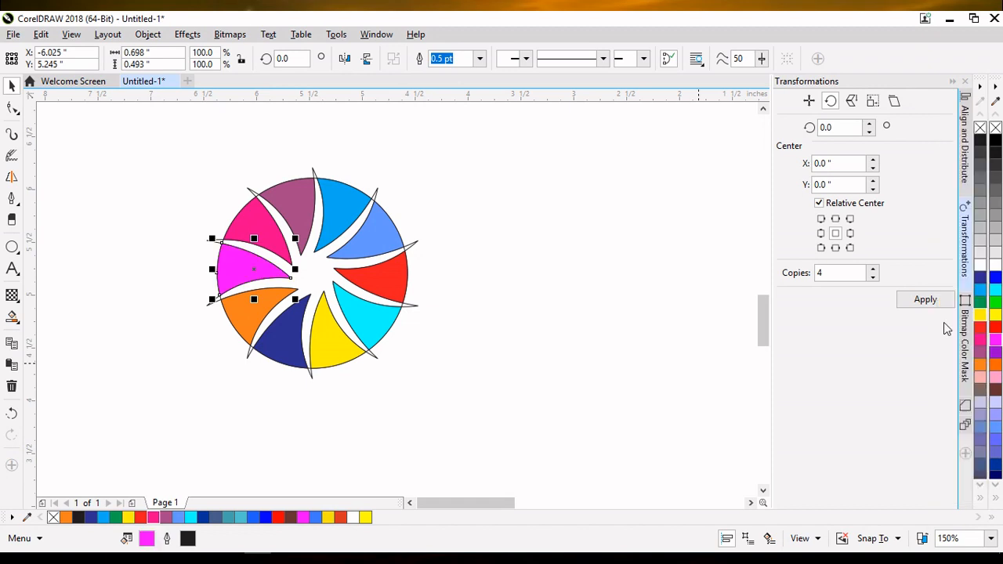
pyautogui.click(456, 363)
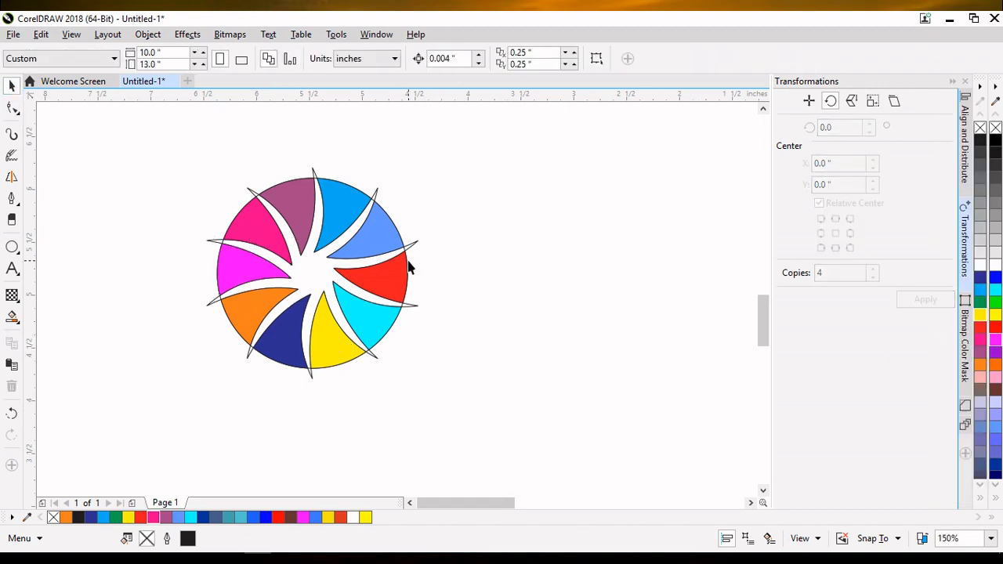
# - Delete the ten-pointed star outline and the circle outline, leaving only the coloured segments
pyautogui.scroll(2, 409, 269)
pyautogui.click(414, 231)
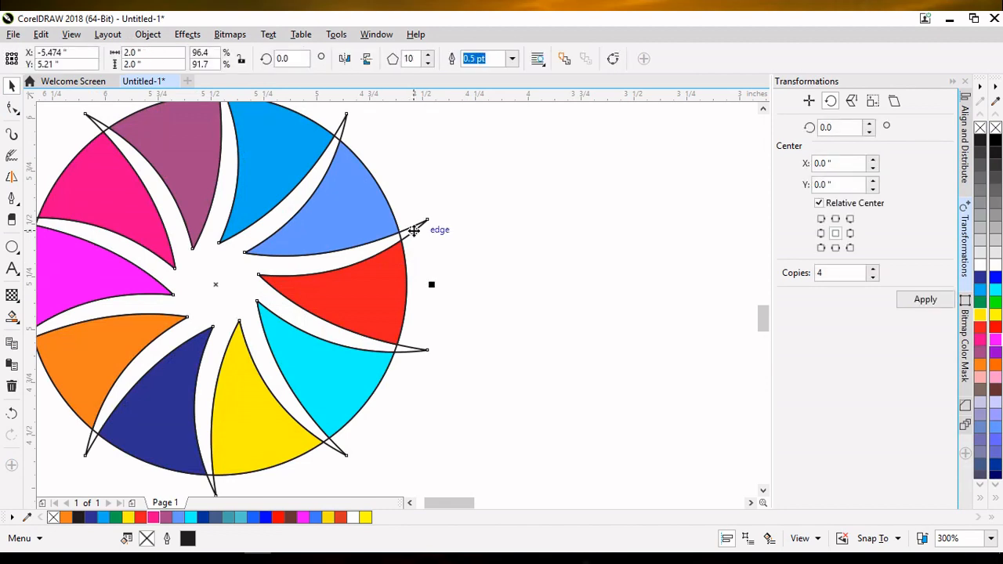
pyautogui.press('Escape')
pyautogui.scroll(2, 397, 239)
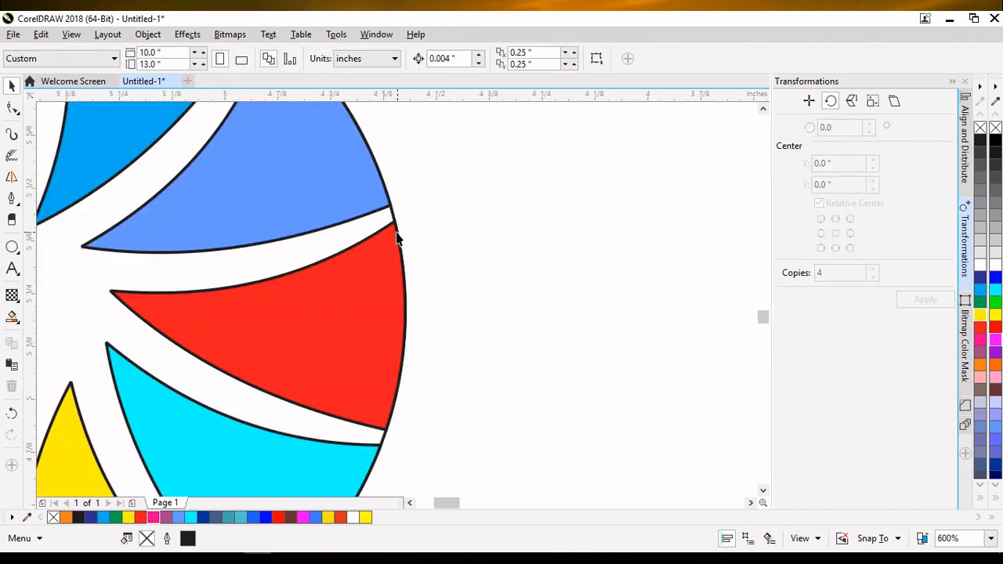
pyautogui.click(395, 222)
pyautogui.press('Escape')
pyautogui.scroll(-2, 457, 346)
pyautogui.scroll(1, 462, 358)
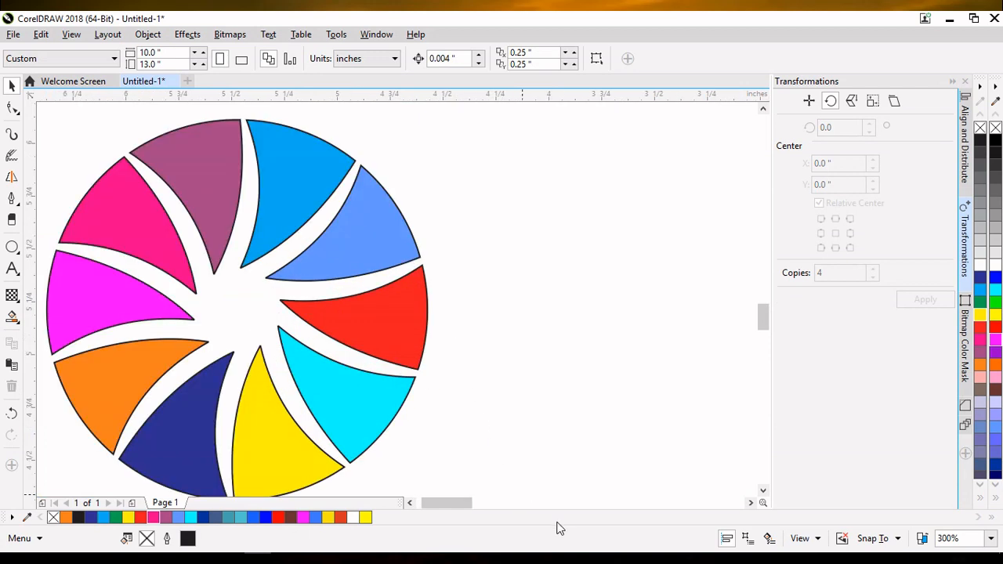
# - Apply linear gradients to the magenta and pink segments, running from their own colour at the inner tip to black at the rim
pyautogui.click(409, 502)
pyautogui.click(409, 503)
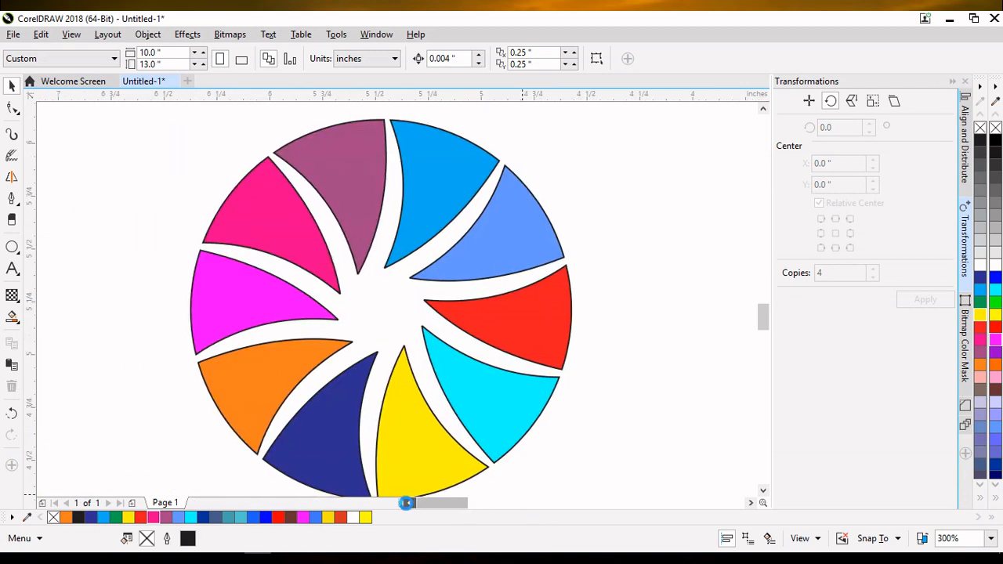
pyautogui.click(217, 306)
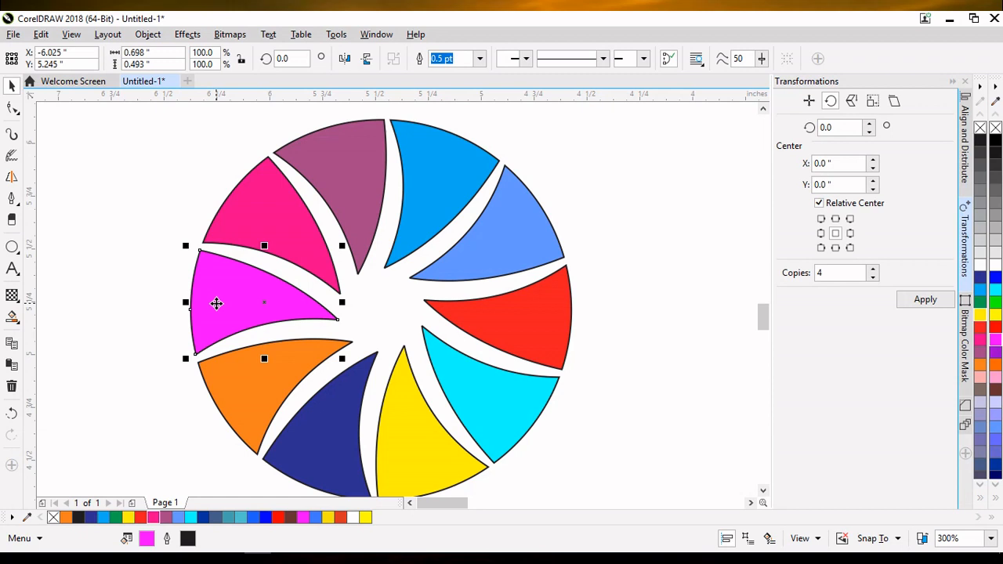
pyautogui.press('g')
pyautogui.moveTo(309, 310); pyautogui.dragTo(190, 295)
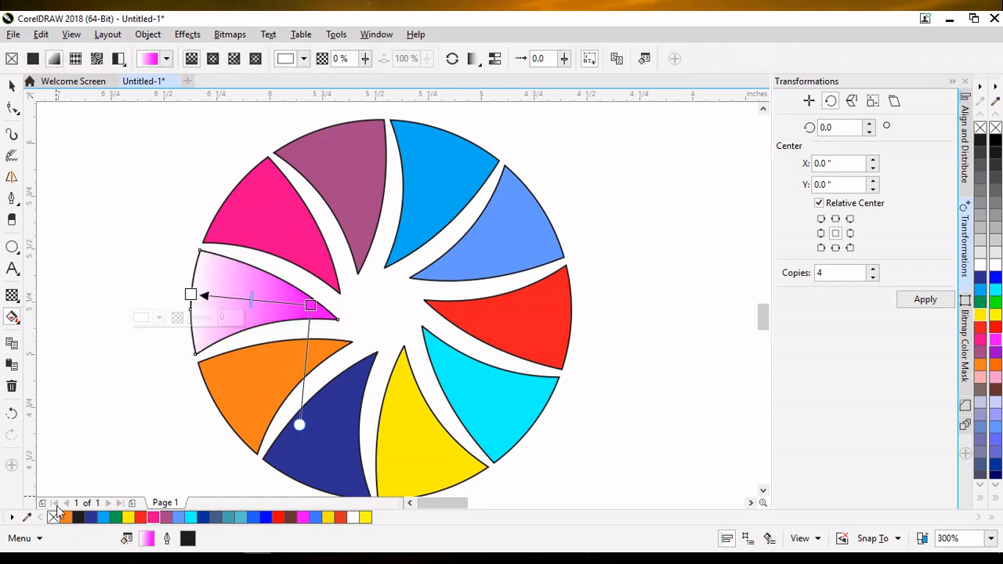
pyautogui.click(78, 518)
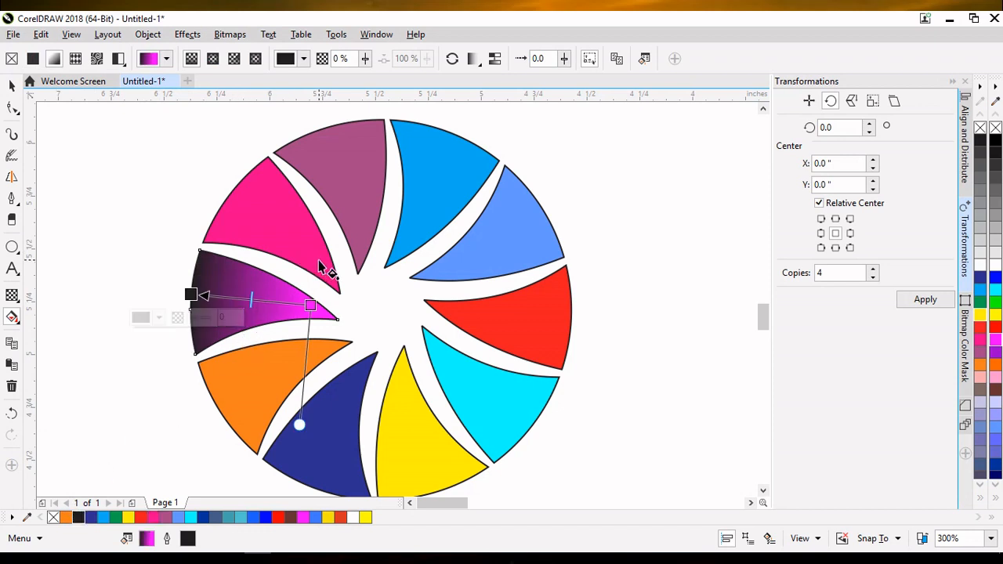
pyautogui.moveTo(325, 269); pyautogui.dragTo(234, 196)
pyautogui.click(78, 519)
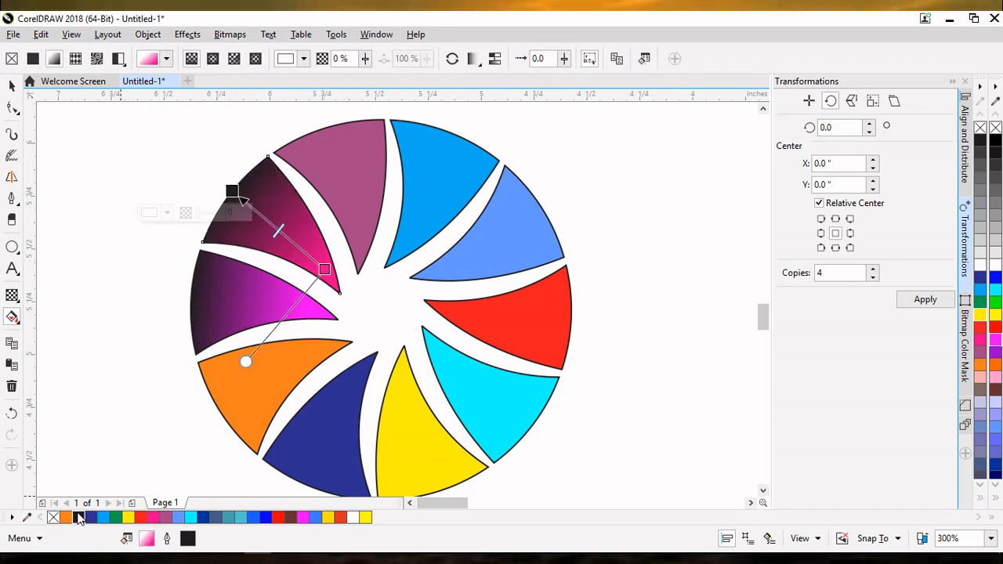
# - Give the purple and bright sky blue segments linear gradients that fade to black at the outer edge
pyautogui.click(366, 235)
pyautogui.moveTo(363, 240); pyautogui.dragTo(337, 124)
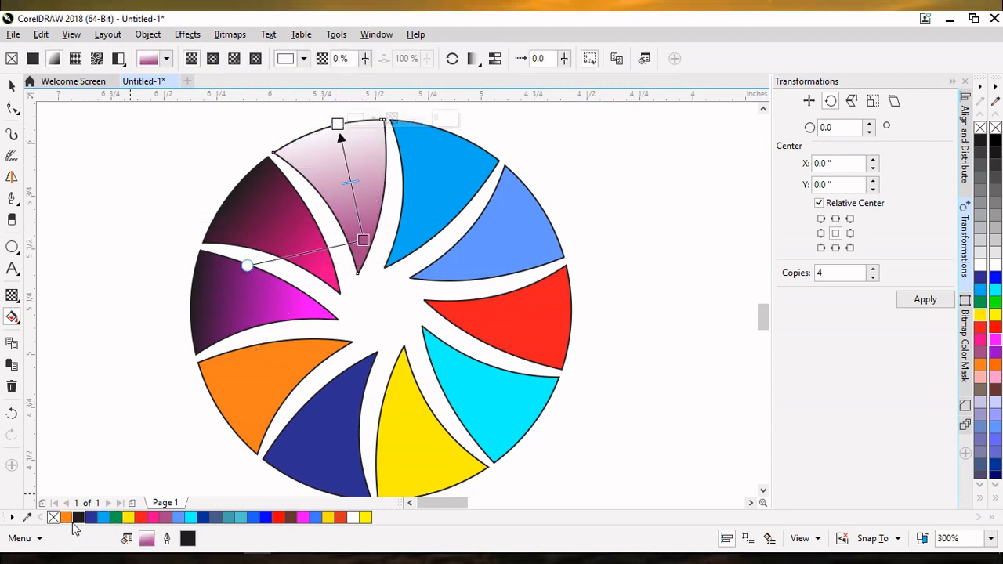
pyautogui.click(78, 519)
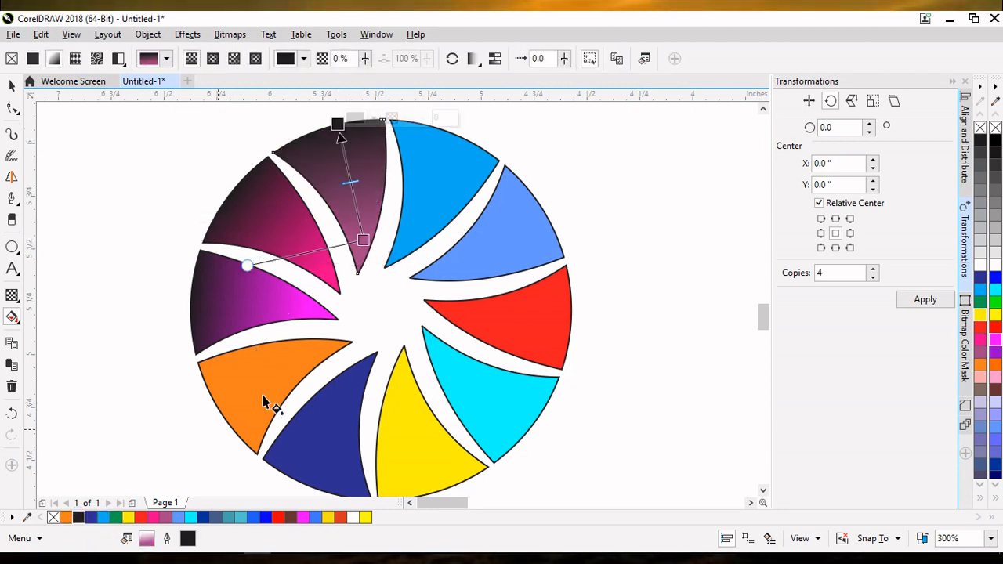
pyautogui.click(412, 246)
pyautogui.moveTo(406, 251); pyautogui.dragTo(457, 135)
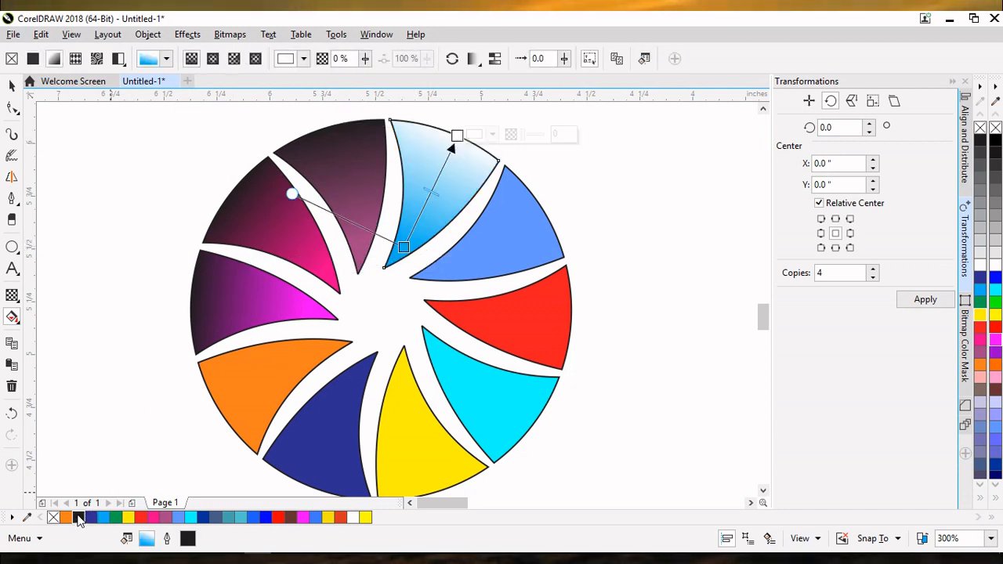
pyautogui.click(78, 518)
# - Give the Baby Blue and red segments linear gradients from their own colour near the centre to black at the rim
pyautogui.click(470, 269)
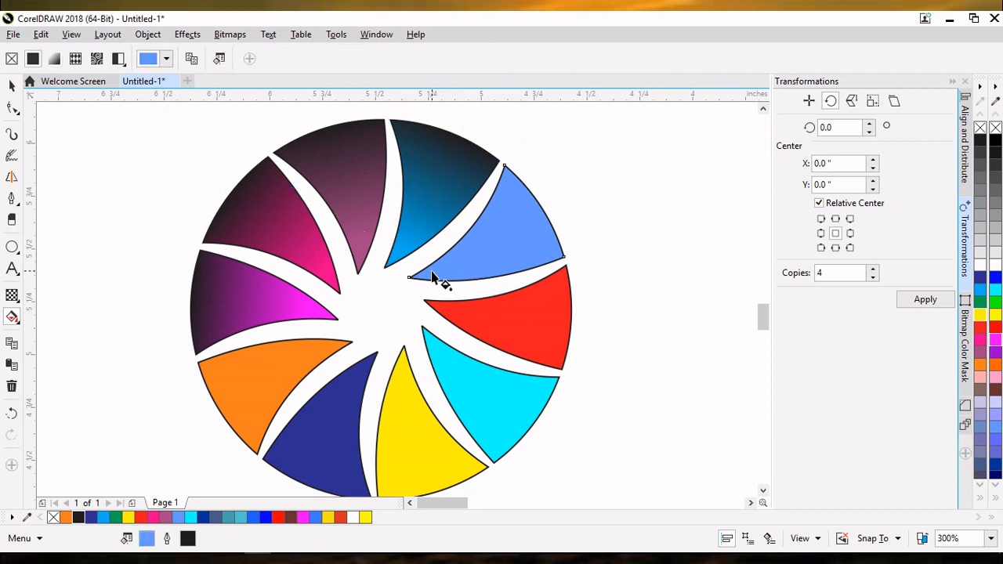
pyautogui.moveTo(431, 273); pyautogui.dragTo(550, 224)
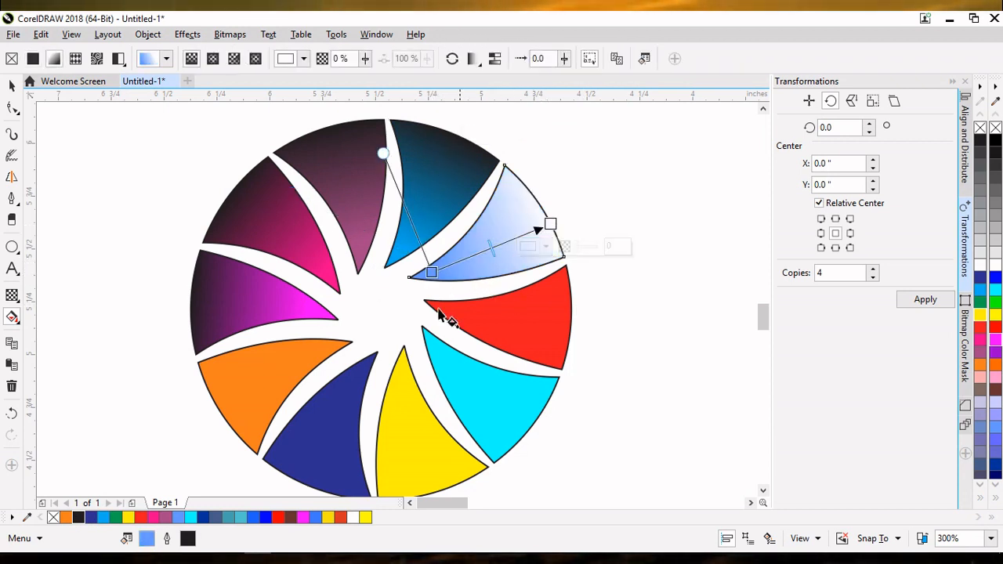
pyautogui.click(79, 518)
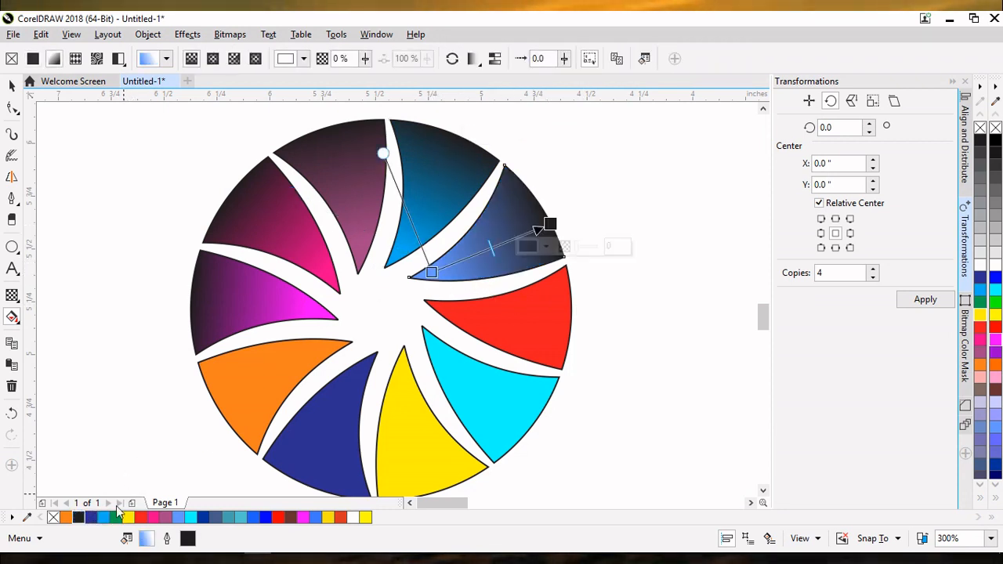
pyautogui.click(445, 315)
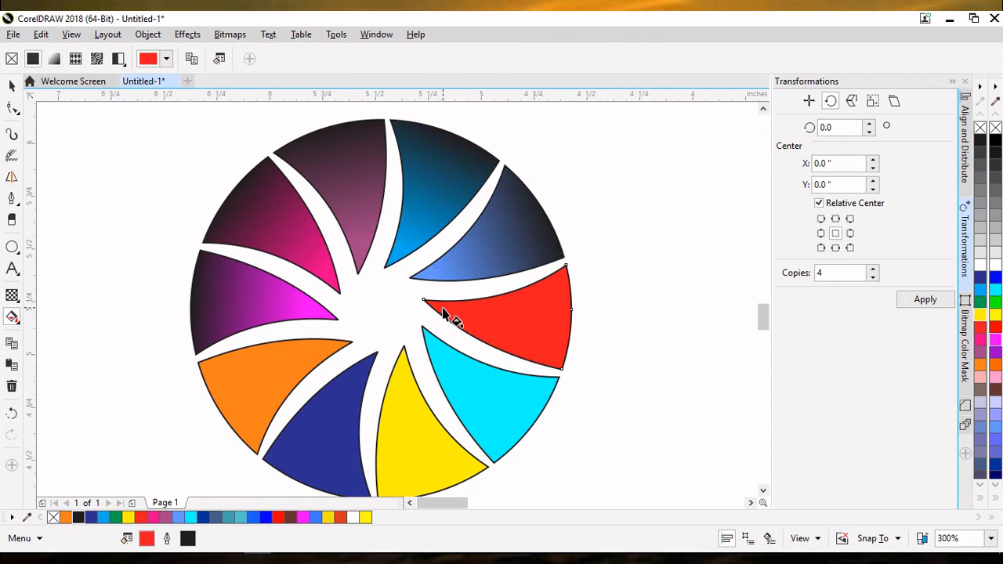
pyautogui.moveTo(445, 316); pyautogui.dragTo(572, 345)
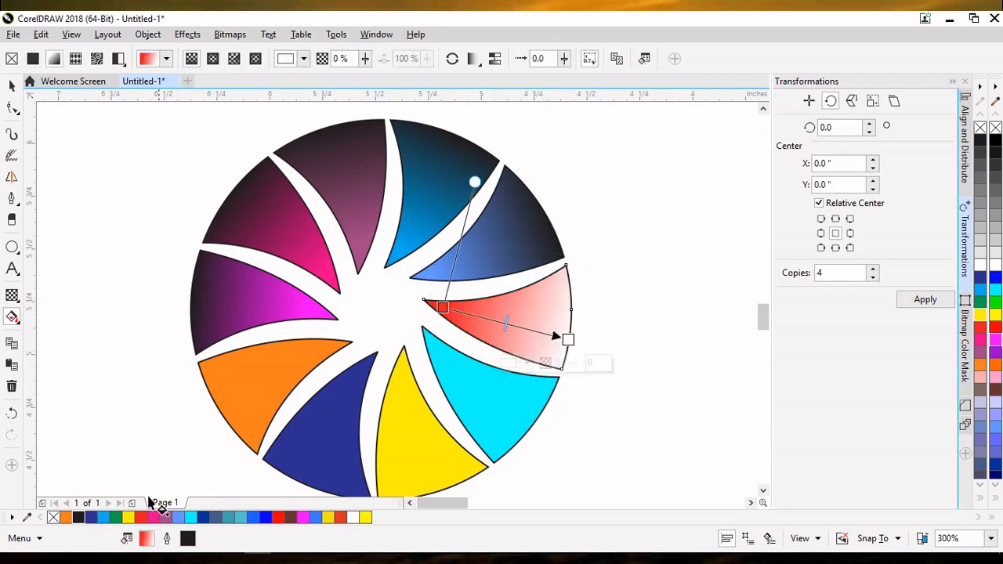
pyautogui.click(79, 518)
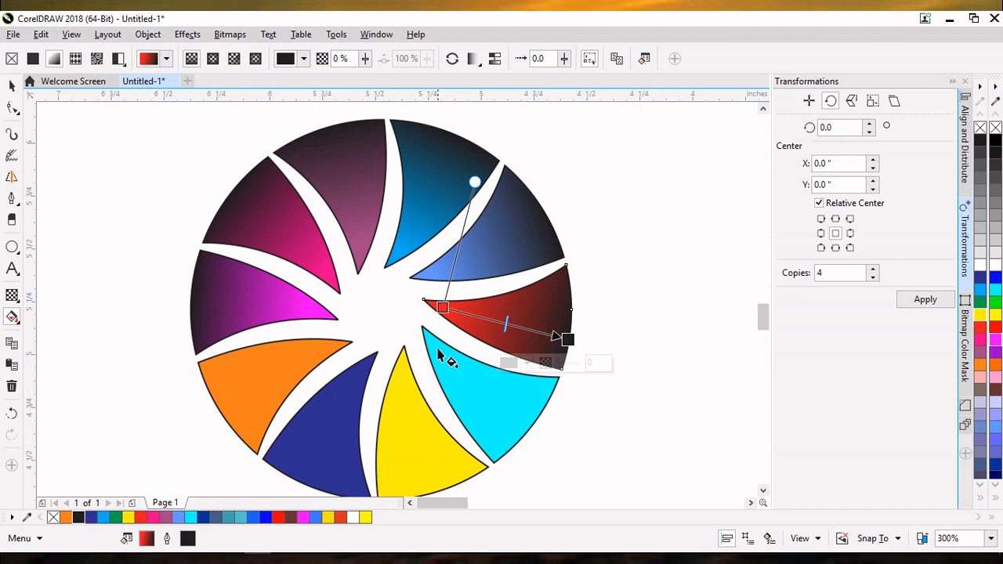
# - Apply linear gradients to the cyan and yellow segments, fading outward from the inner tip to black
pyautogui.click(447, 356)
pyautogui.moveTo(437, 347); pyautogui.dragTo(515, 444)
pyautogui.click(78, 518)
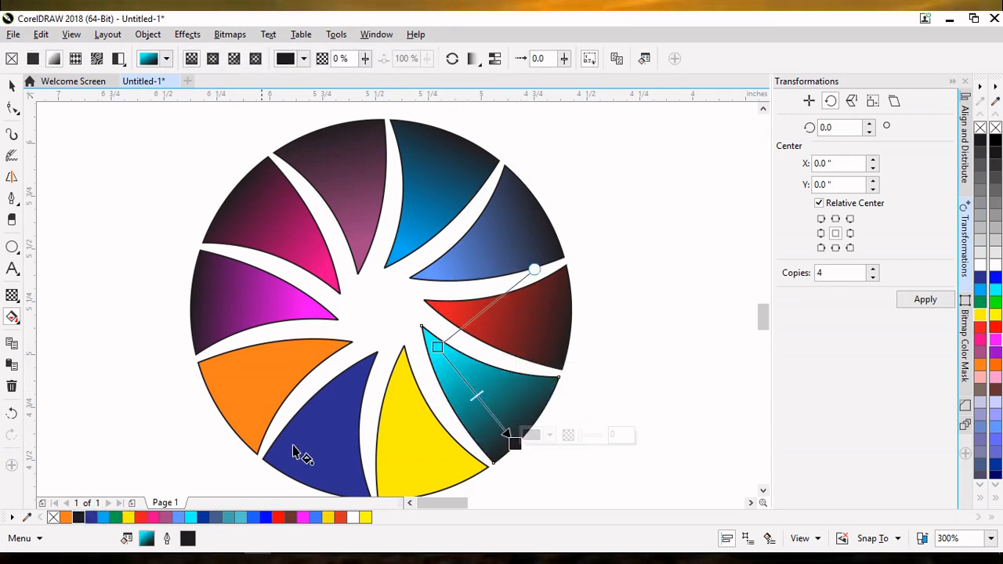
pyautogui.click(400, 384)
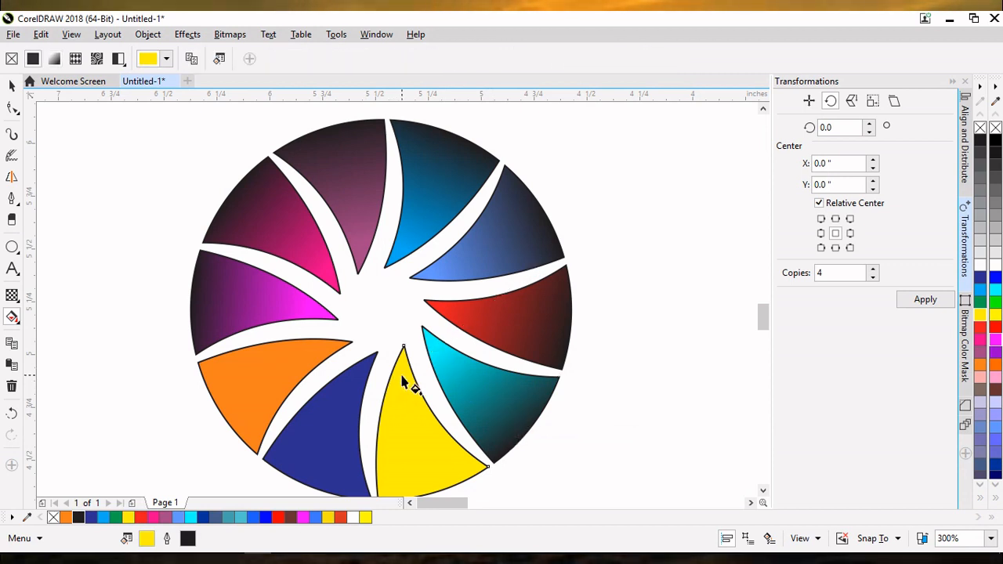
pyautogui.moveTo(402, 375); pyautogui.dragTo(428, 493)
pyautogui.click(80, 518)
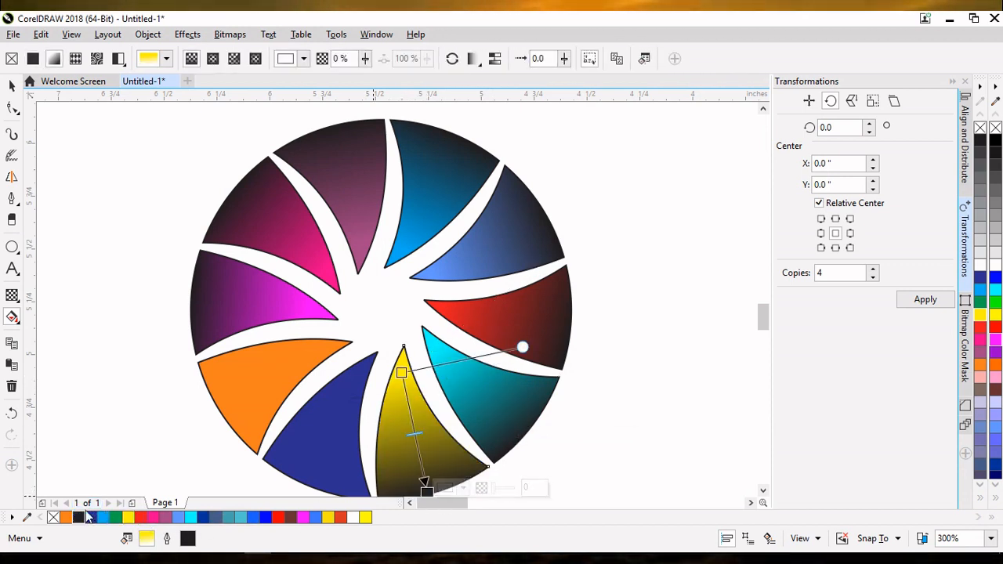
# - Apply linear gradients to the dark blue and orange segments, each fading to black at the outer edge
pyautogui.click(357, 384)
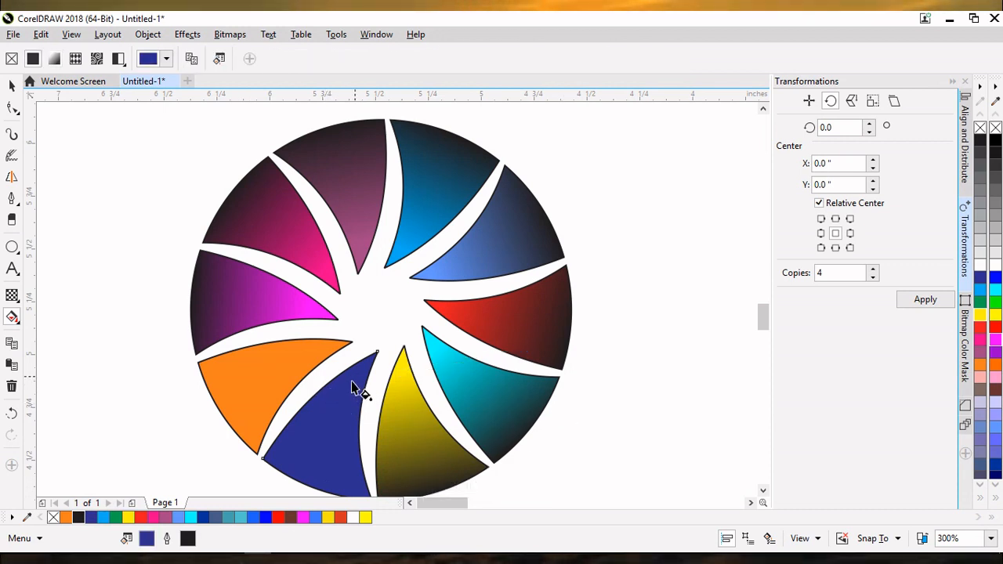
pyautogui.moveTo(356, 377); pyautogui.dragTo(300, 482)
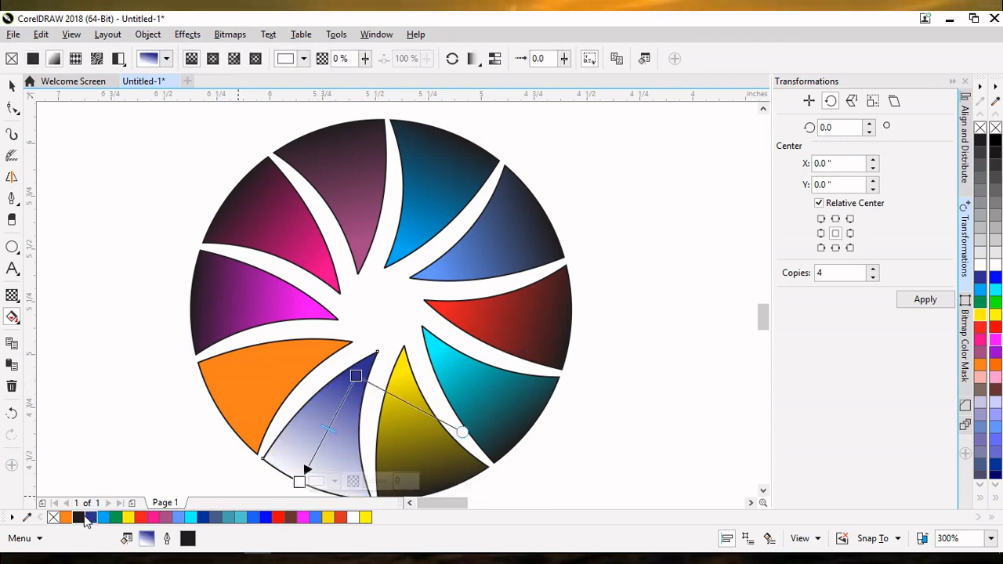
pyautogui.click(79, 518)
pyautogui.click(309, 355)
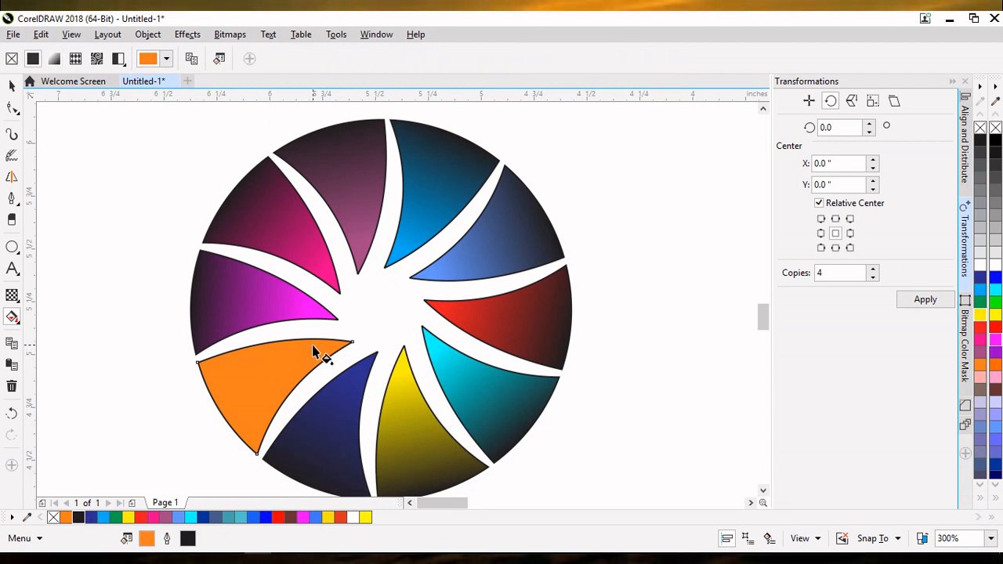
pyautogui.moveTo(312, 346); pyautogui.dragTo(217, 408)
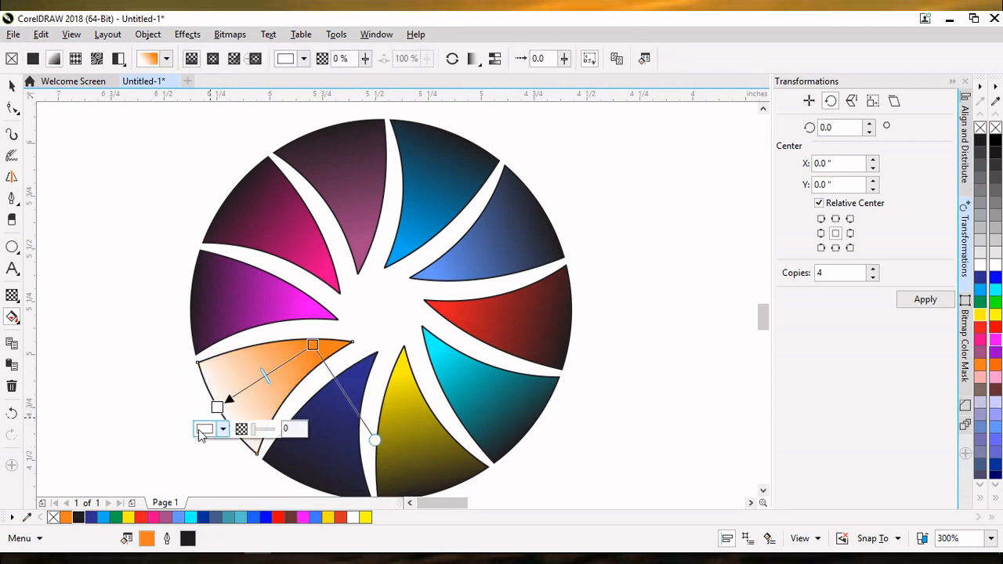
pyautogui.click(66, 518)
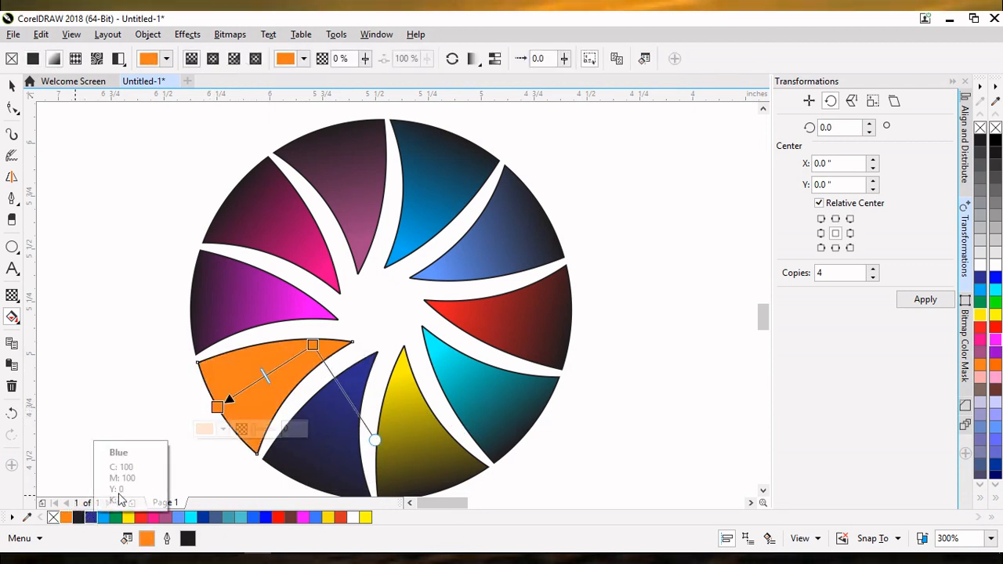
pyautogui.click(78, 517)
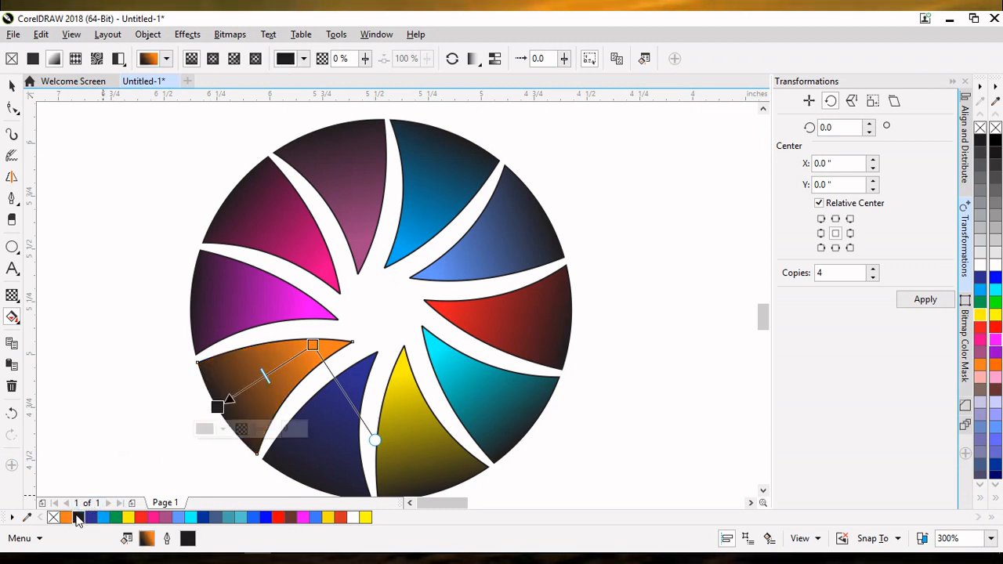
# - Select all ten segments for node editing and delete the clockwise outer corner nodes of the magenta and orange segments to round them
pyautogui.click(12, 86)
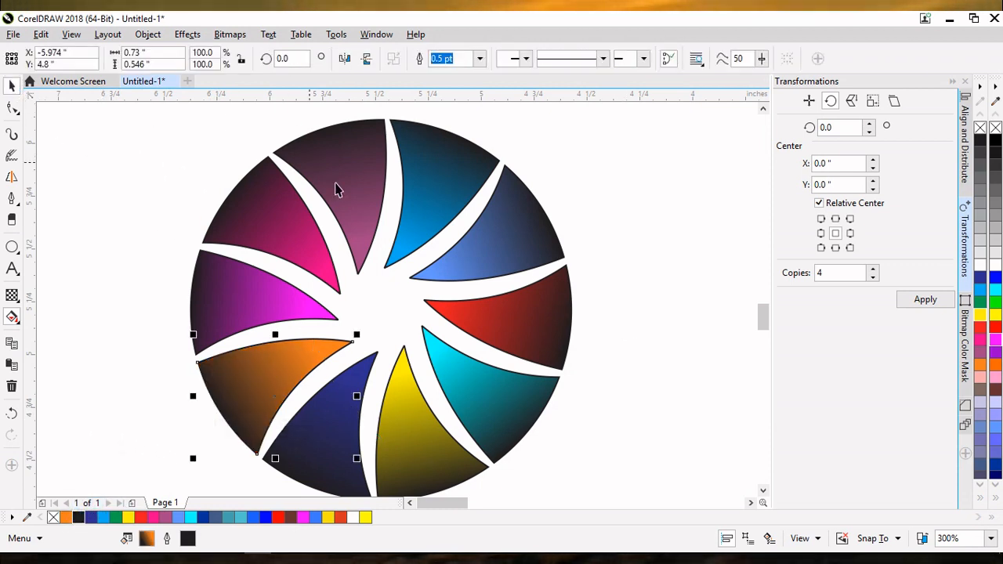
pyautogui.press('F3')
pyautogui.moveTo(239, 167); pyautogui.dragTo(532, 455)
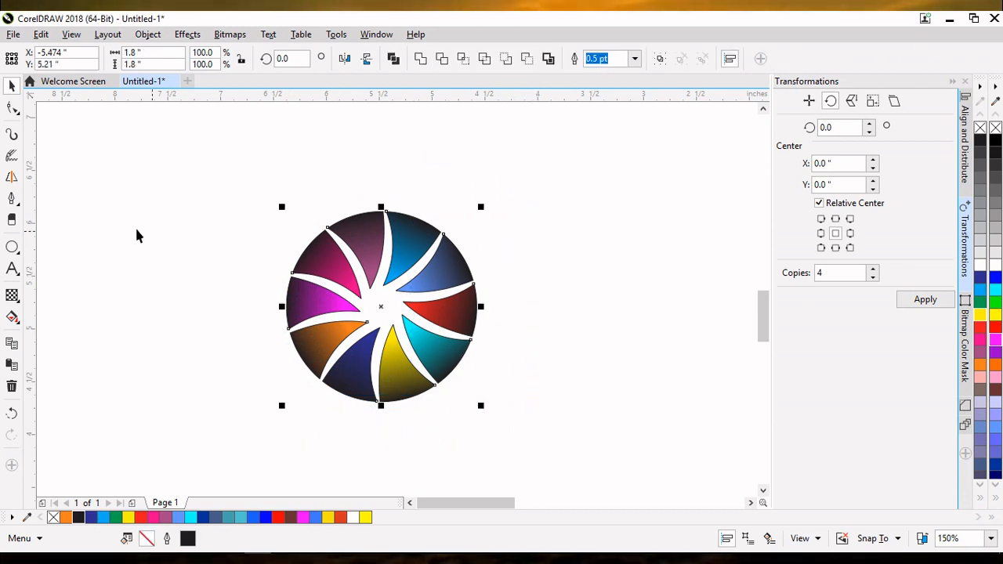
pyautogui.click(11, 108)
pyautogui.scroll(2, 218, 303)
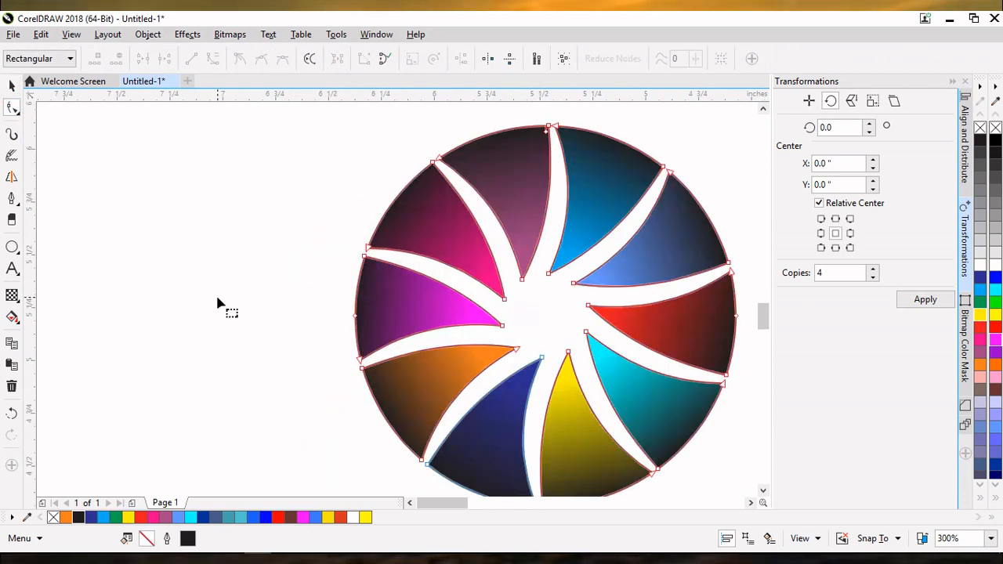
pyautogui.moveTo(342, 249); pyautogui.dragTo(369, 265)
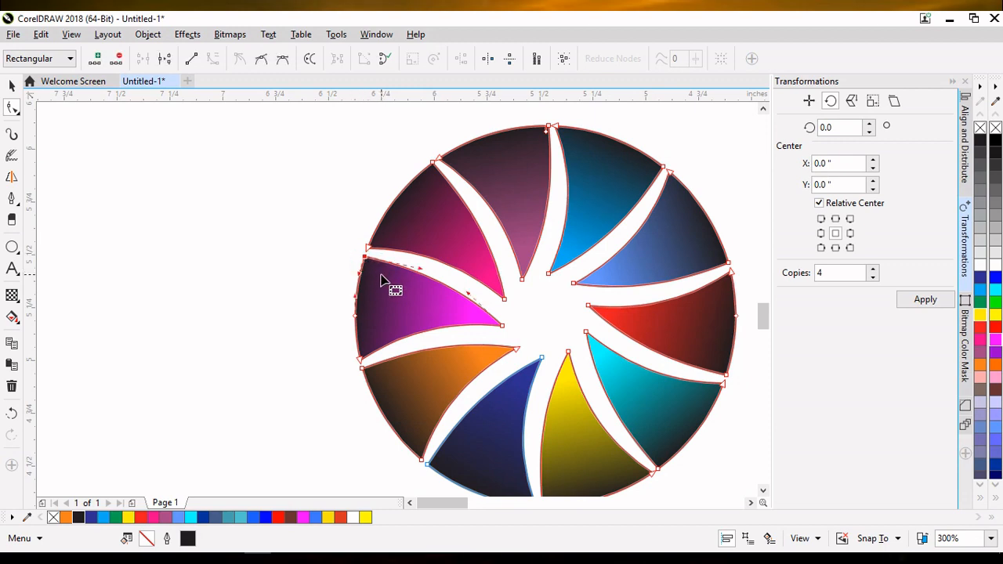
pyautogui.press('Delete')
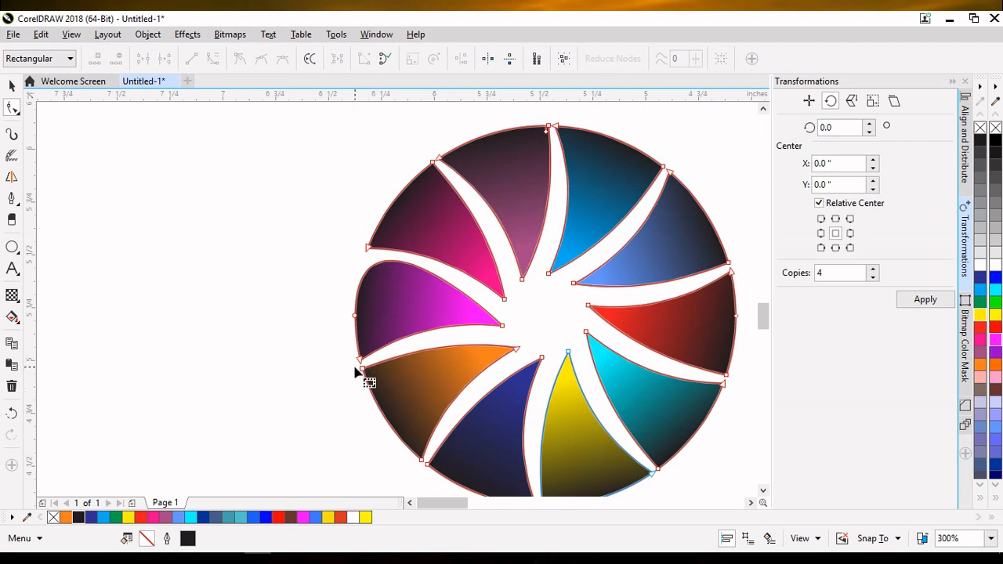
pyautogui.moveTo(355, 370); pyautogui.dragTo(380, 385)
pyautogui.press('Delete')
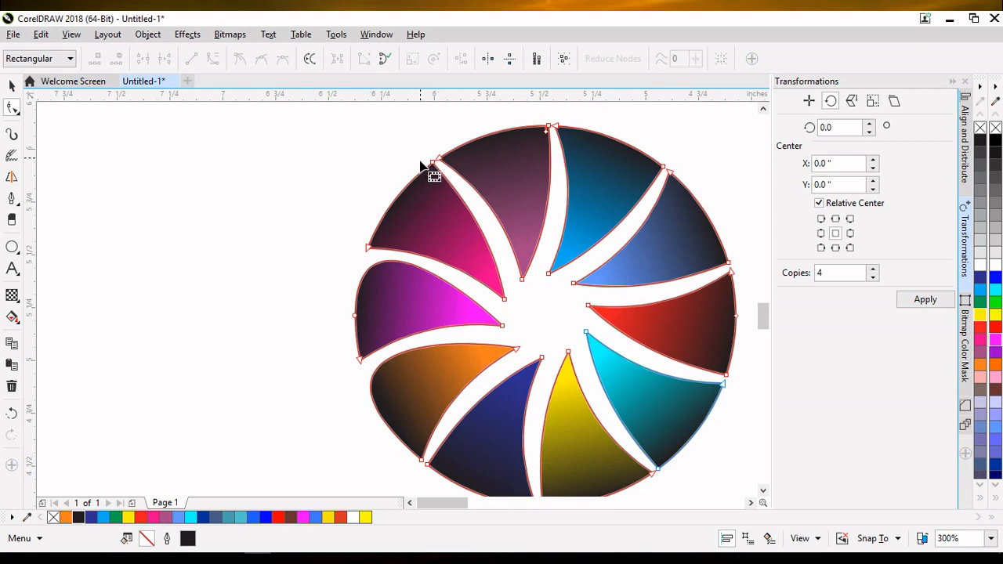
# - Round the pink, plum and sky blue segments by deleting the clockwise outer corner node of each
pyautogui.moveTo(437, 188); pyautogui.dragTo(443, 192)
pyautogui.press('Delete')
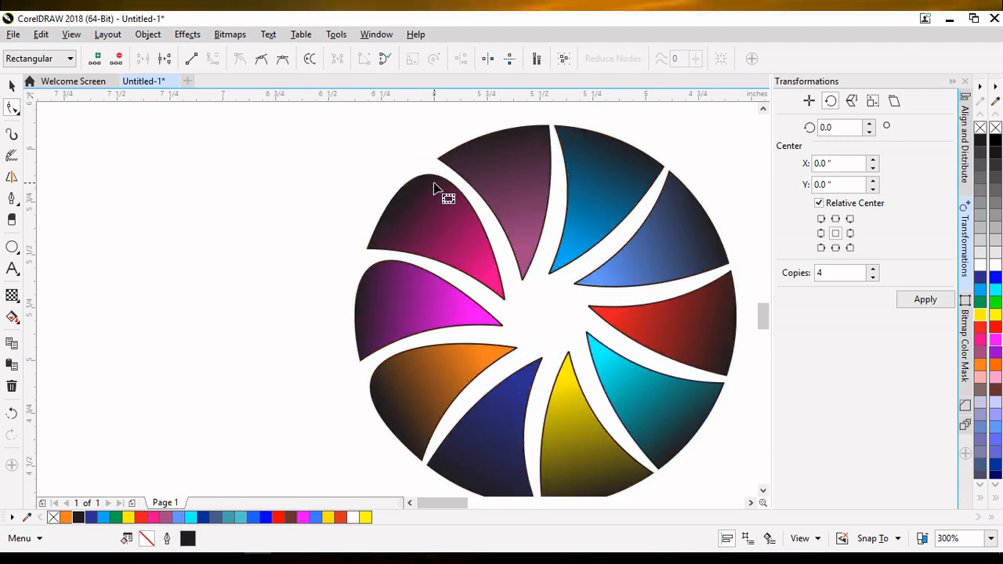
pyautogui.moveTo(533, 118); pyautogui.dragTo(561, 162)
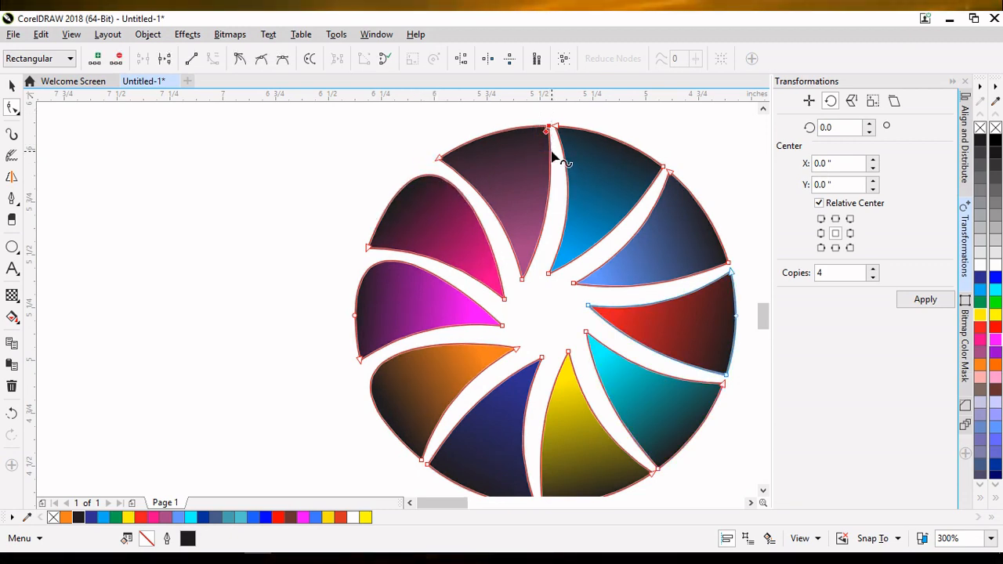
pyautogui.press('Delete')
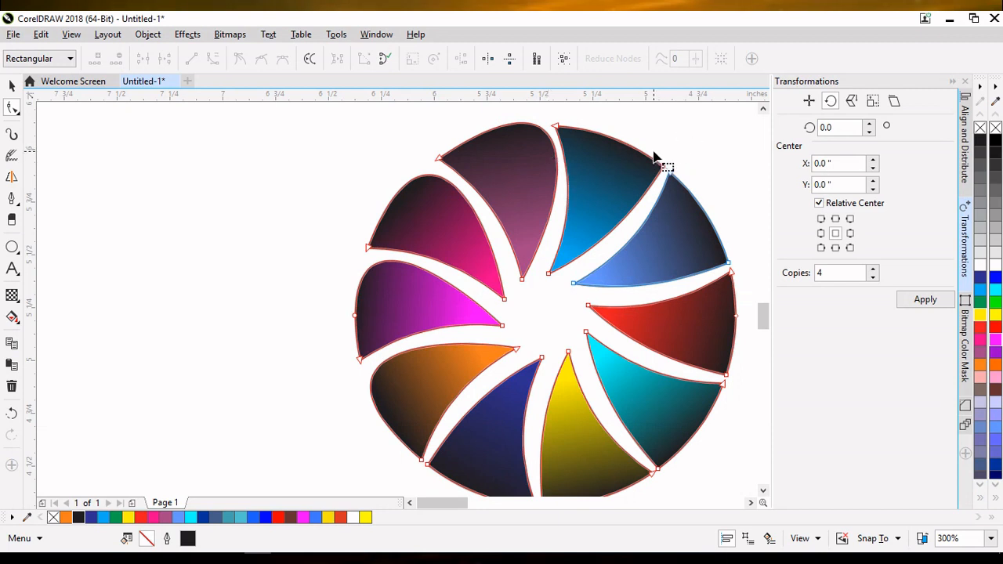
pyautogui.moveTo(653, 150); pyautogui.dragTo(664, 175)
pyautogui.press('Delete')
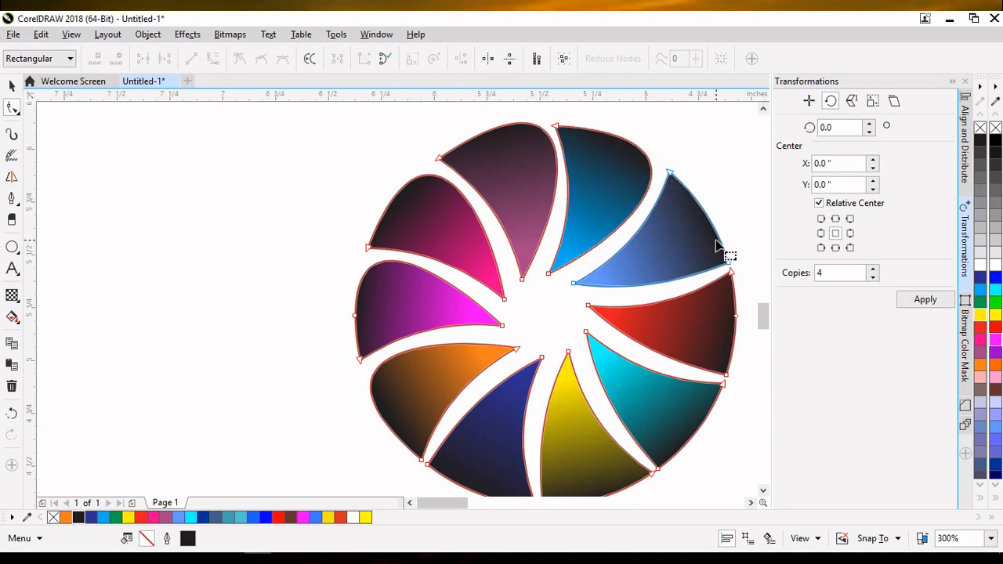
# - Delete the clockwise outer corner nodes of the light blue, red and cyan segments to round their rims
pyautogui.moveTo(723, 235); pyautogui.dragTo(742, 270)
pyautogui.press('Delete')
pyautogui.moveTo(709, 362); pyautogui.dragTo(743, 387)
pyautogui.press('Delete')
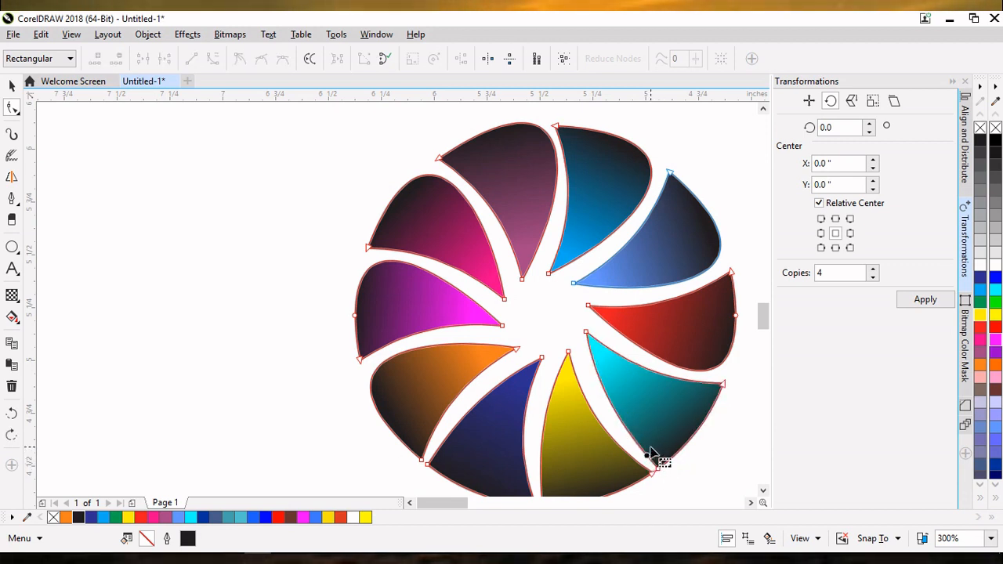
pyautogui.click(658, 470)
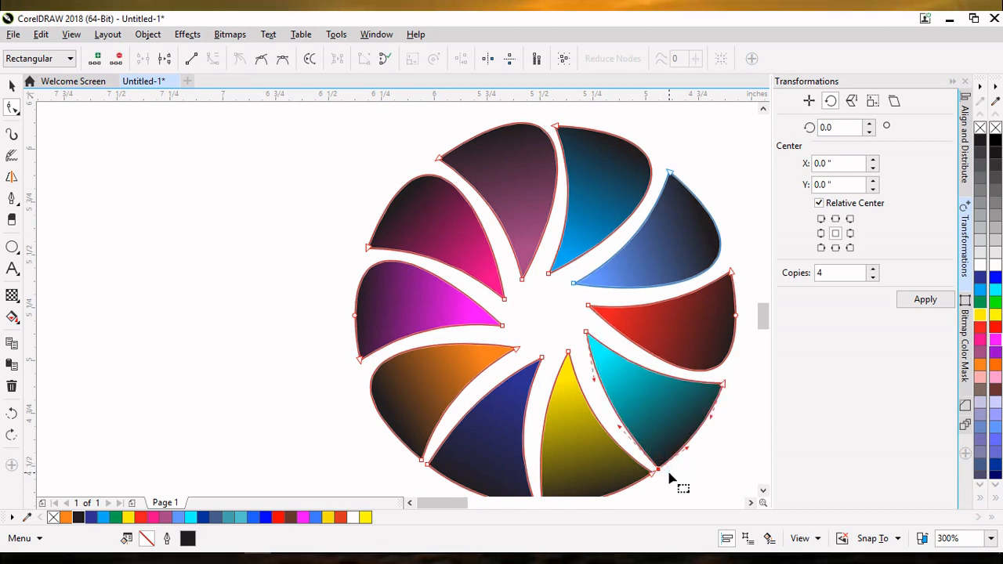
pyautogui.click(670, 477)
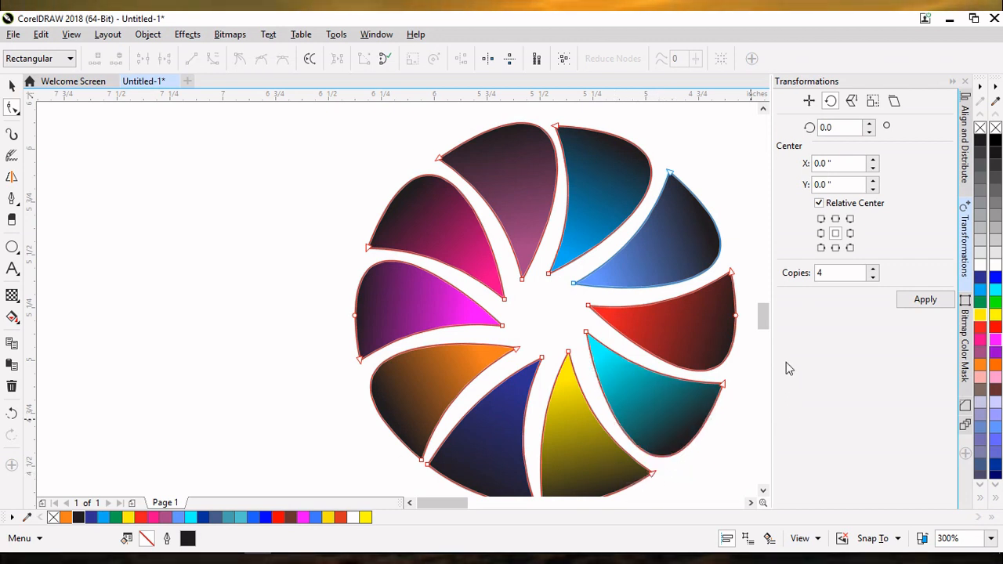
# - Delete the clockwise outer corner nodes of the yellow and dark blue segments and finish node editing
pyautogui.moveTo(763, 316); pyautogui.dragTo(762, 325)
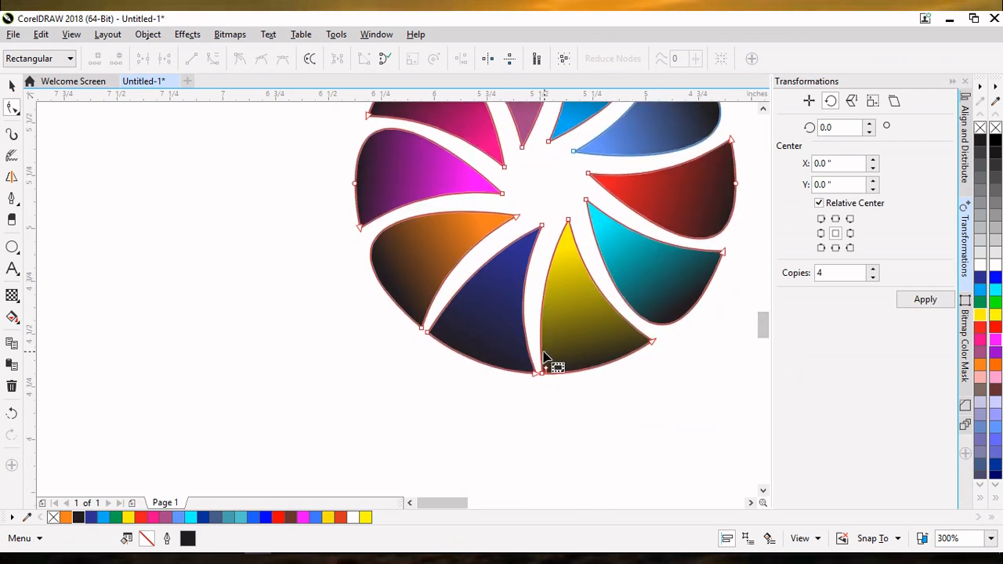
pyautogui.click(544, 366)
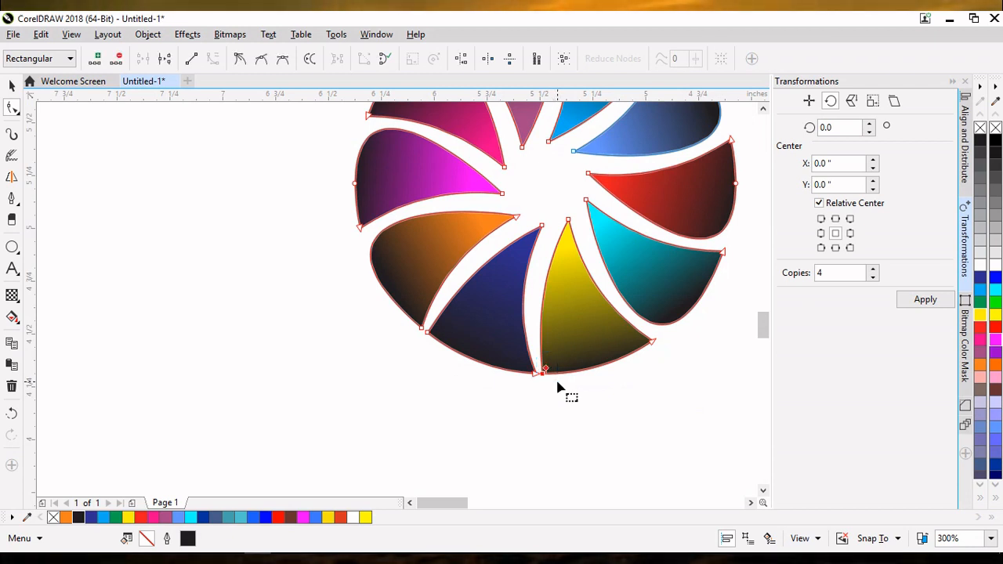
pyautogui.press('Delete')
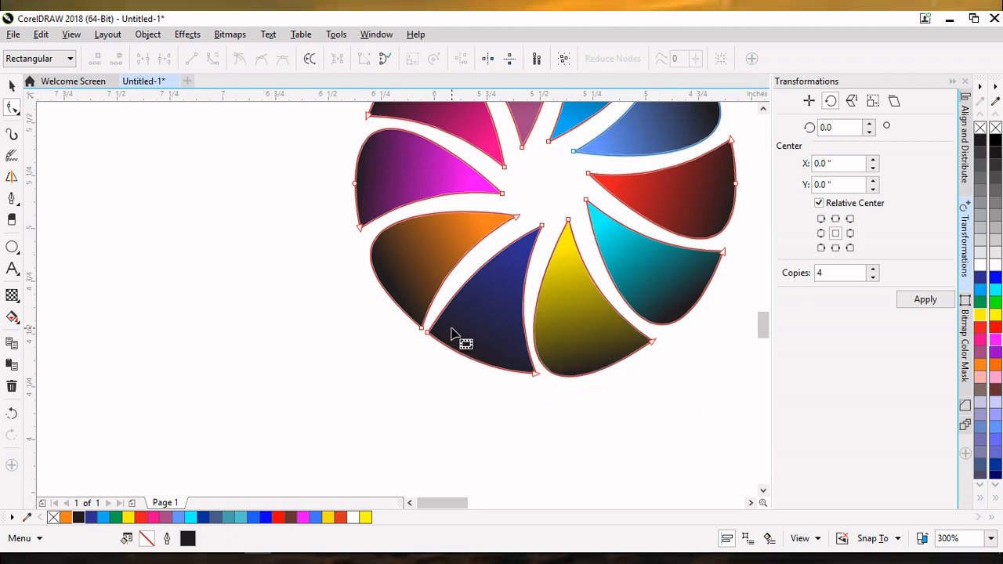
pyautogui.scroll(2, 448, 335)
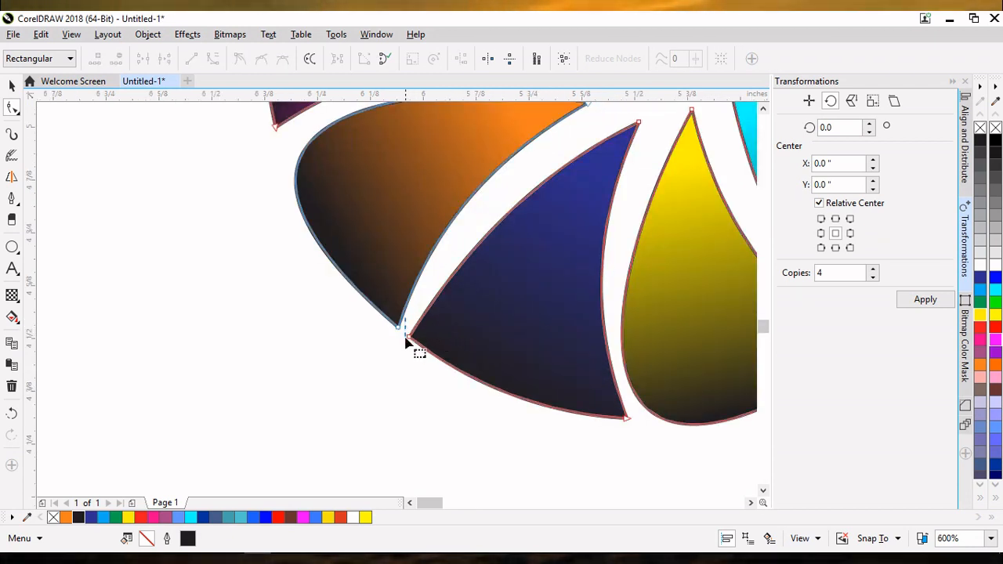
pyautogui.press('Delete')
pyautogui.scroll(-2, 478, 362)
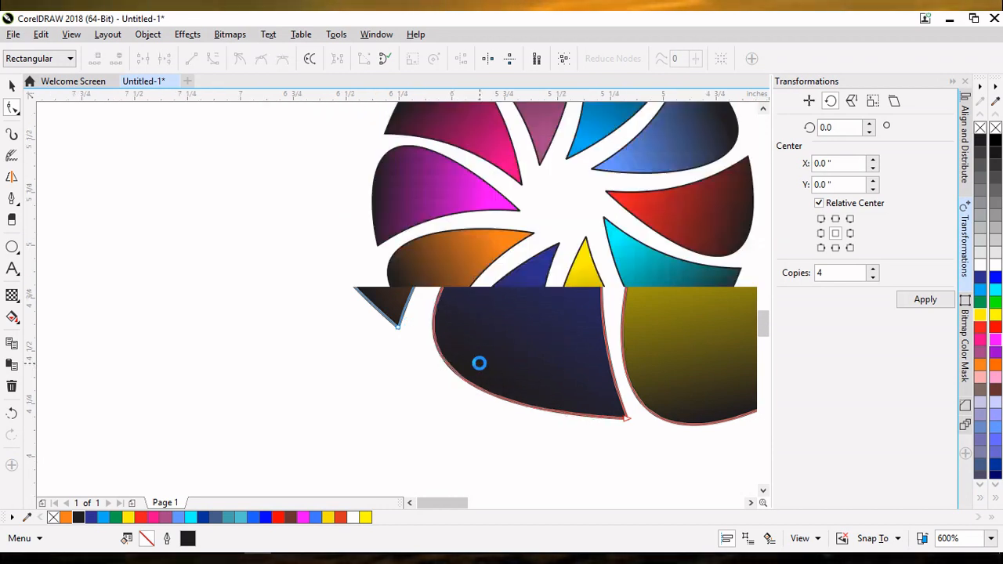
pyautogui.moveTo(758, 322); pyautogui.dragTo(758, 318)
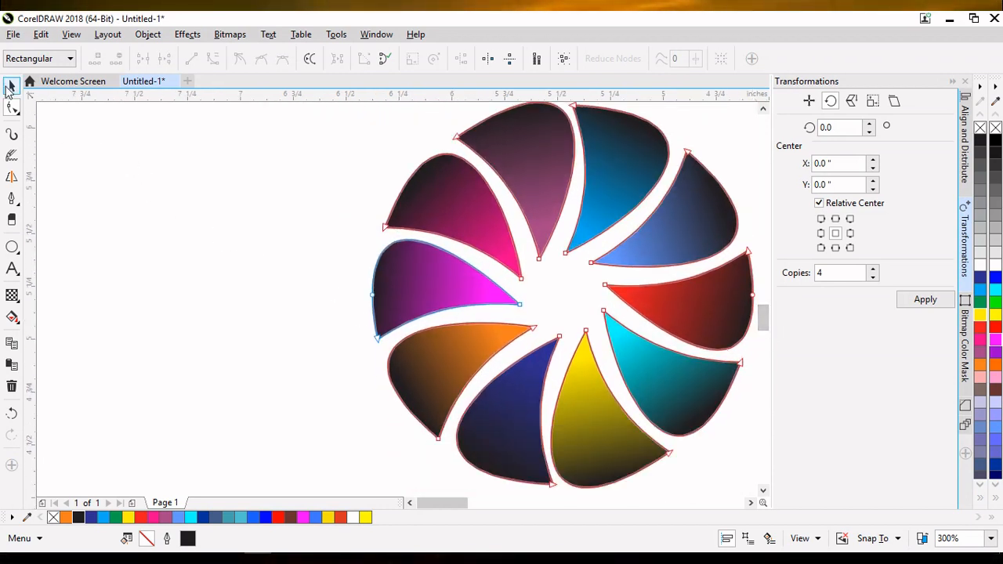
pyautogui.click(10, 87)
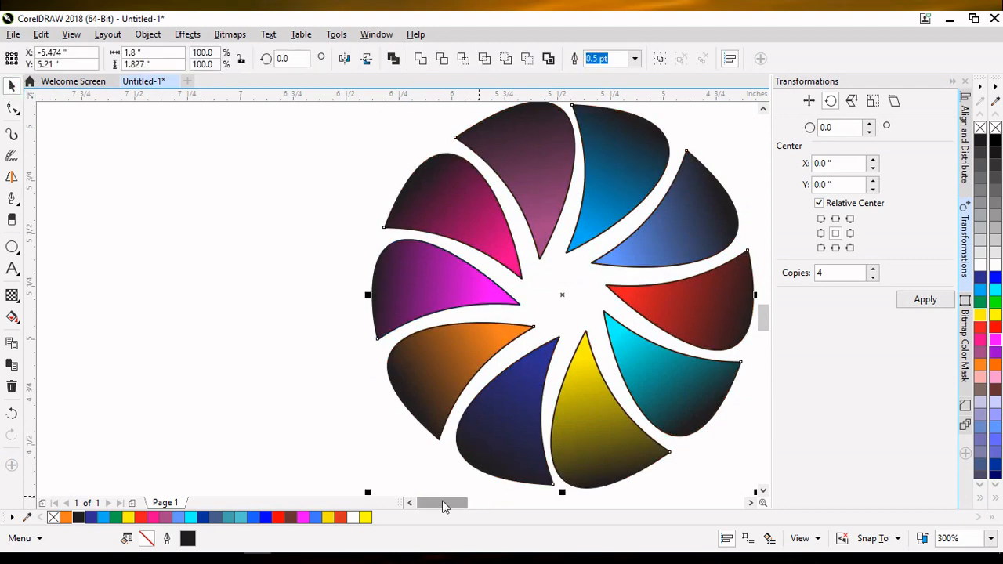
# - Draw a narrow vertical ellipse about 0.066 by 0.368 inches, filled white without an outline, and place it on the plum segment
pyautogui.moveTo(443, 503)
pyautogui.mouseDown()
pyautogui.moveTo(453, 504)
pyautogui.moveTo(443, 508)
pyautogui.mouseUp()
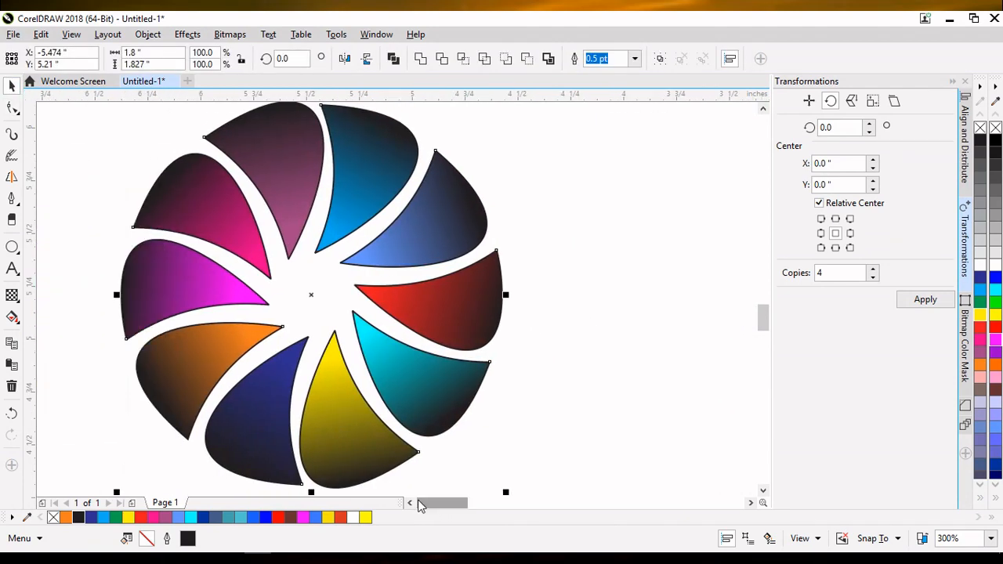
pyautogui.click(12, 247)
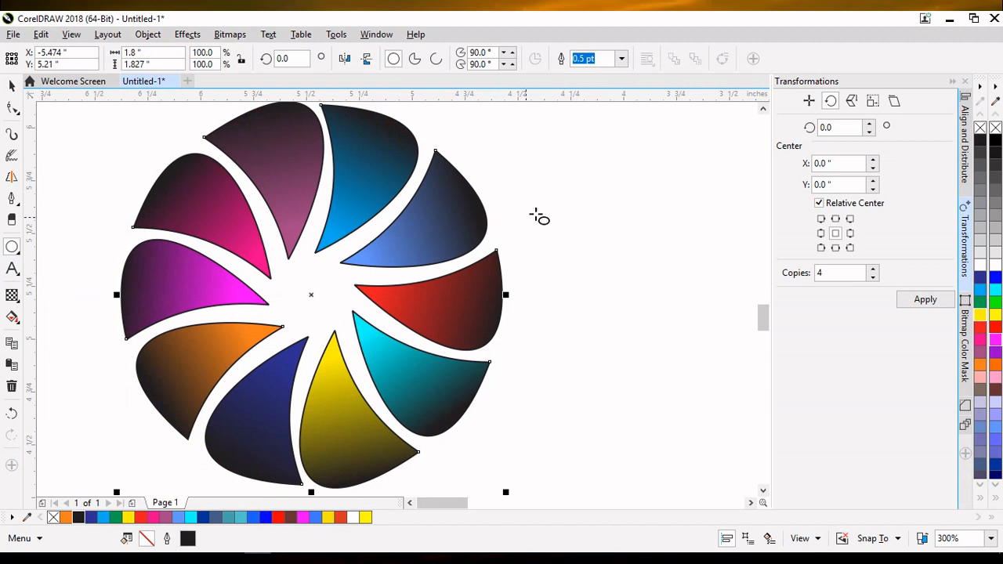
pyautogui.moveTo(540, 234); pyautogui.dragTo(551, 290)
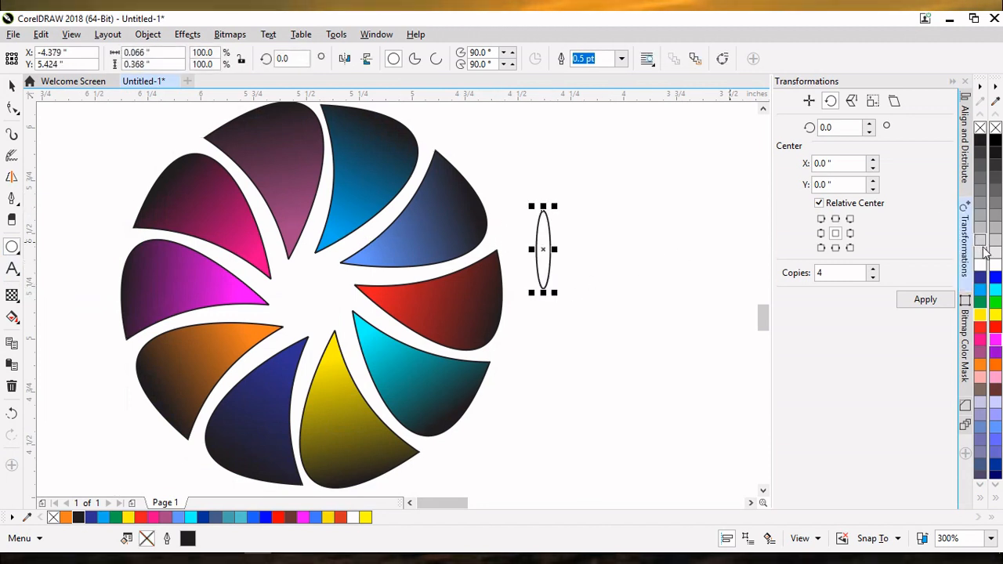
pyautogui.rightClick(995, 130)
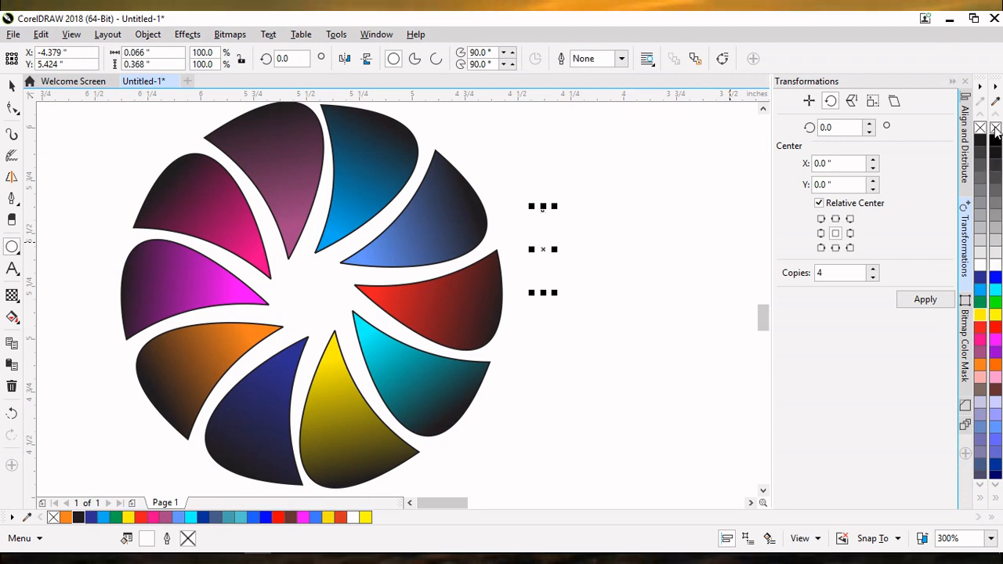
pyautogui.moveTo(542, 252); pyautogui.dragTo(295, 161)
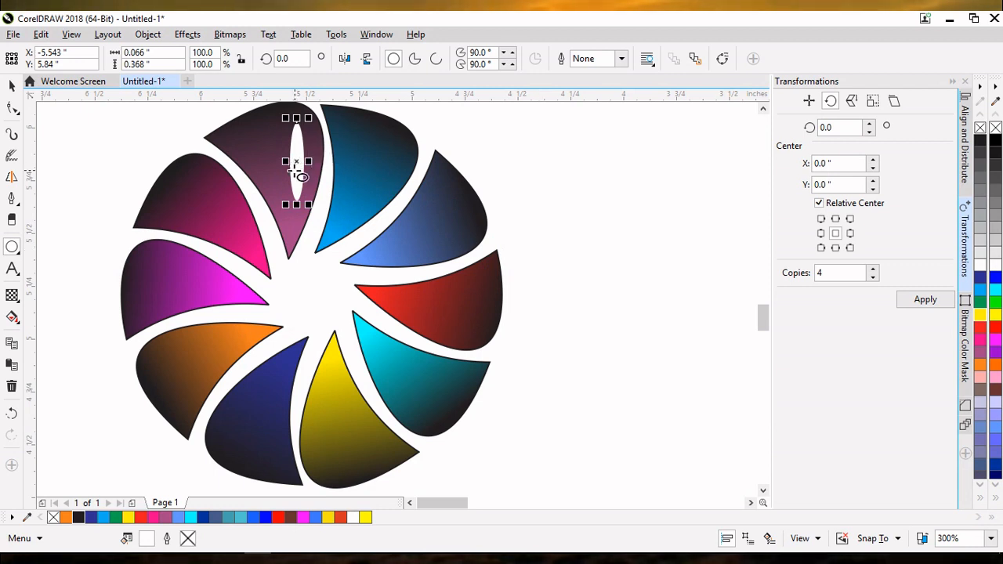
# - Apply a linear transparency across the white ellipse, starting over the pink segment and ending just past the plum segment's edge
pyautogui.click(16, 302)
pyautogui.click(66, 297)
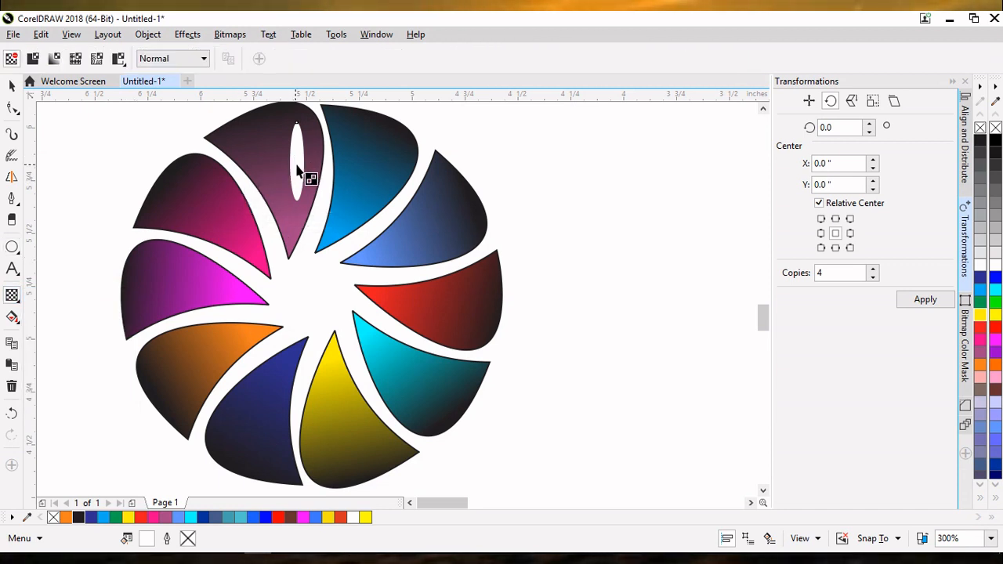
pyautogui.moveTo(296, 161); pyautogui.dragTo(378, 161)
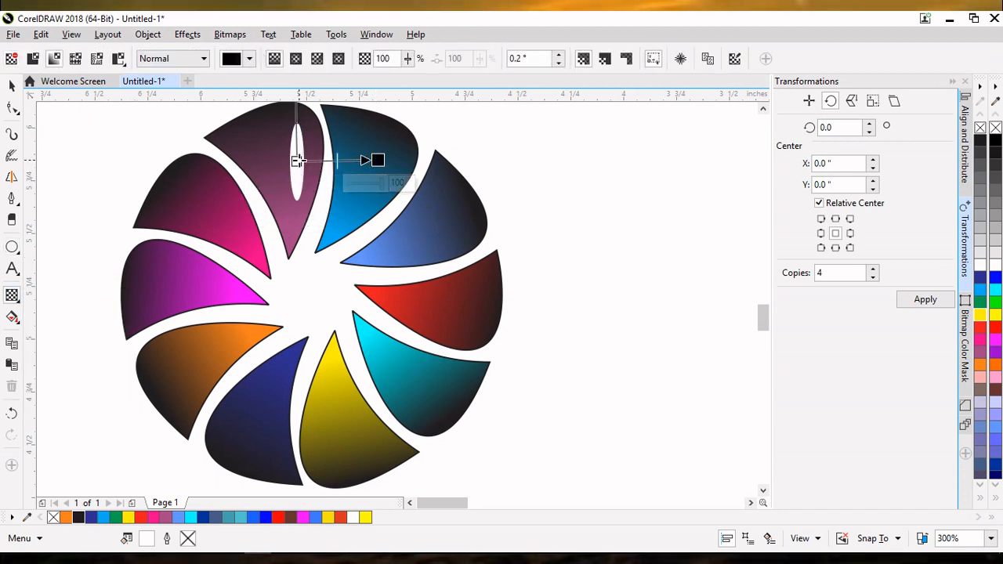
pyautogui.moveTo(296, 161); pyautogui.dragTo(192, 188)
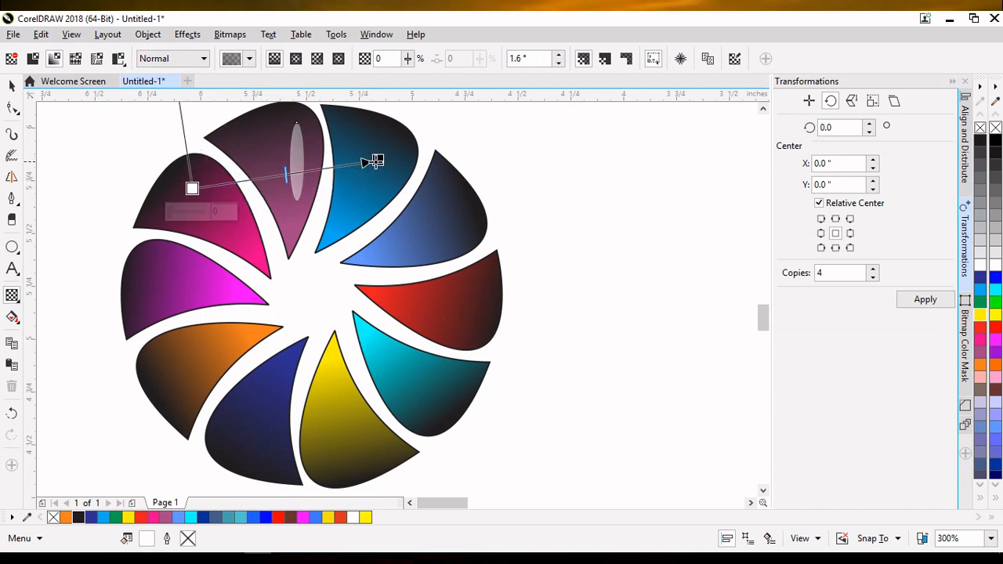
pyautogui.moveTo(376, 161); pyautogui.dragTo(326, 159)
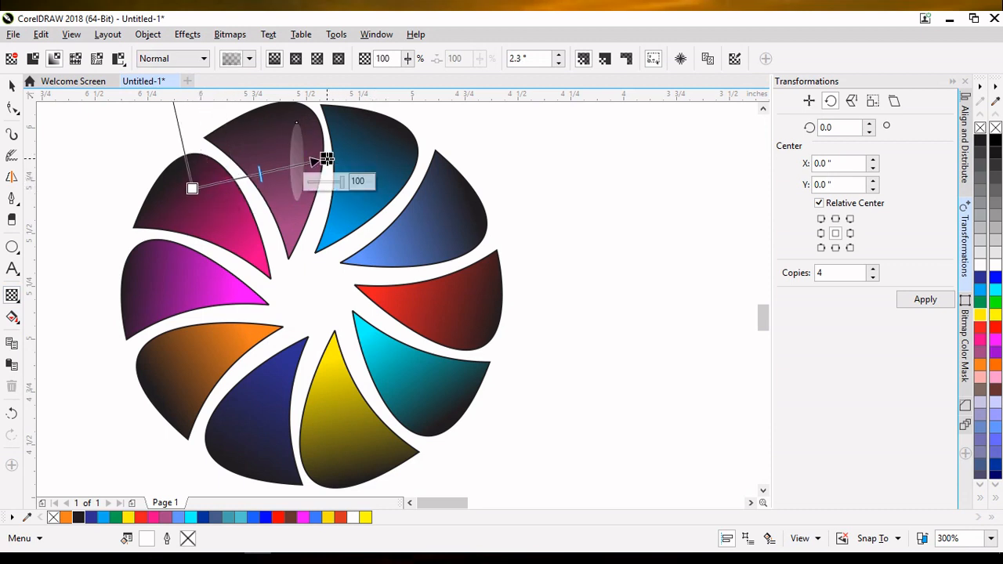
pyautogui.click(11, 86)
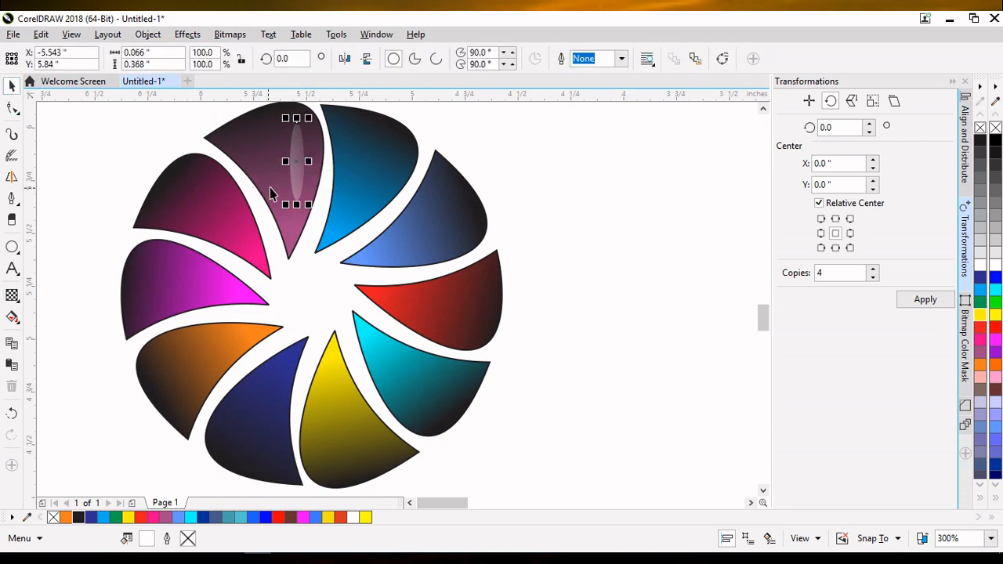
# - Move the ellipse highlight's rotation centre to the middle of the swirl and rotate a copy onto the sky blue segment
pyautogui.moveTo(298, 161)
pyautogui.mouseDown()
pyautogui.moveTo(298, 202)
pyautogui.moveTo(296, 158)
pyautogui.mouseUp()
pyautogui.click(297, 165)
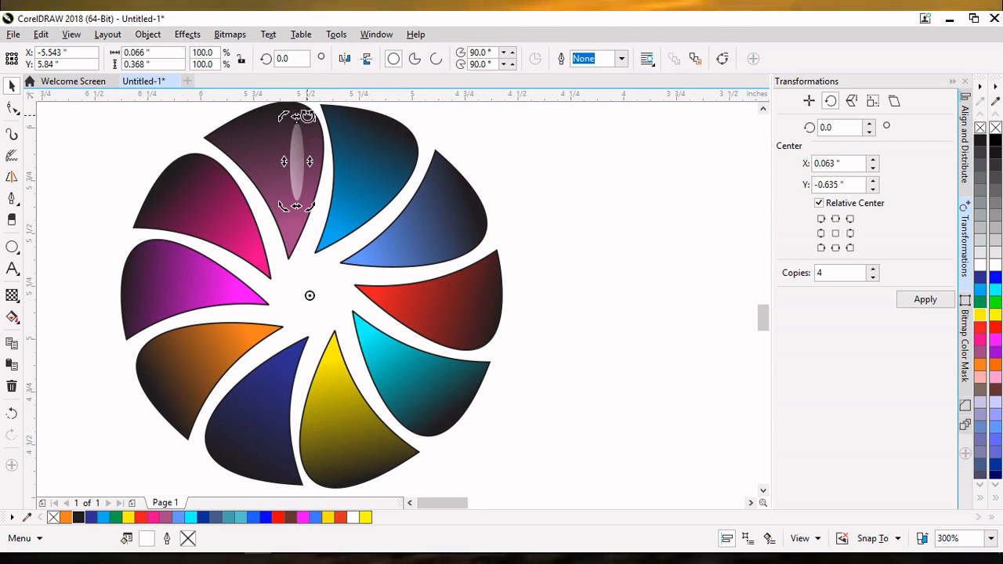
pyautogui.moveTo(312, 117); pyautogui.dragTo(402, 180)
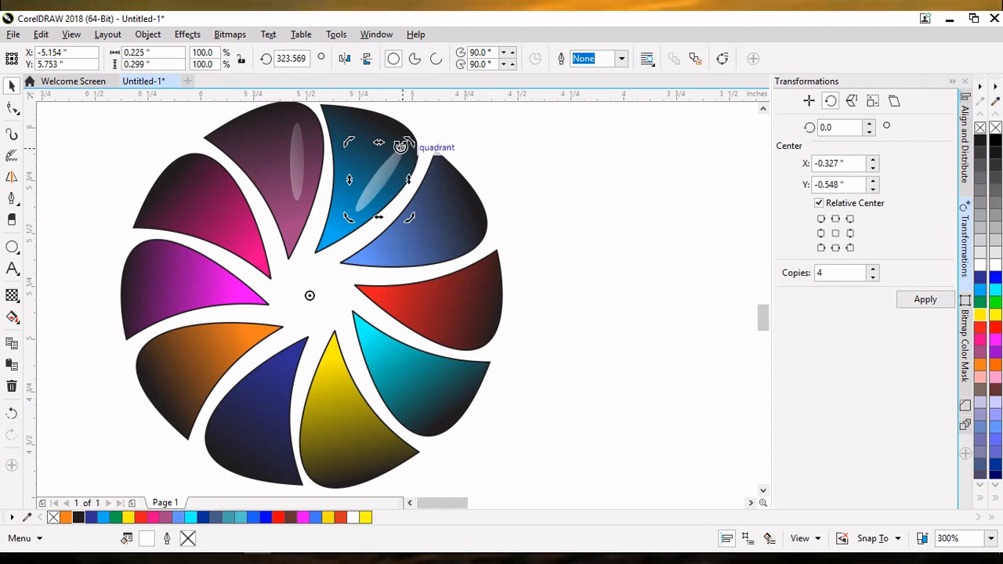
# - Rotate further copies of the highlight about the swirl's centre onto the light blue, red, cyan, yellow and dark blue segments
pyautogui.moveTo(406, 142); pyautogui.dragTo(451, 406)
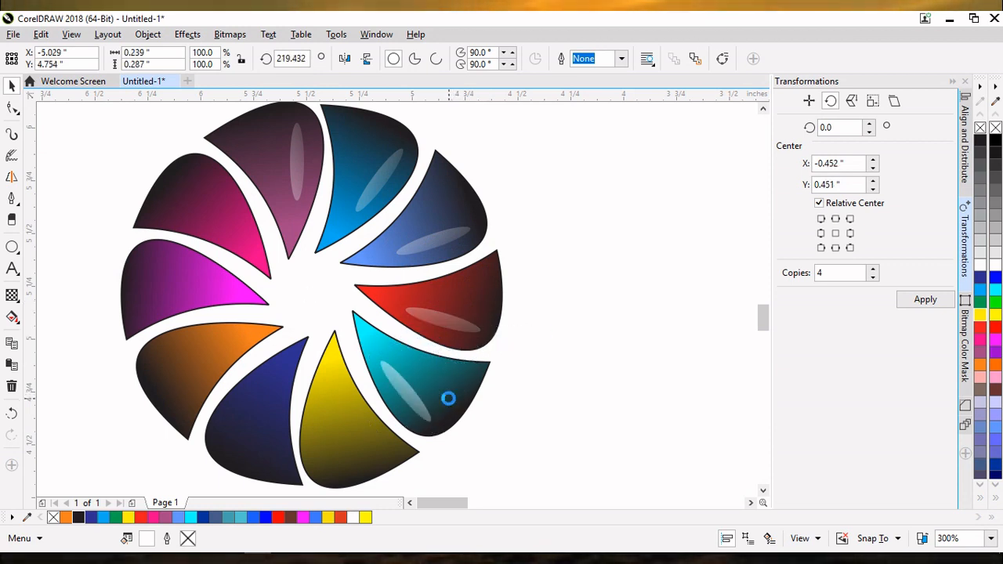
pyautogui.moveTo(436, 352); pyautogui.dragTo(374, 437)
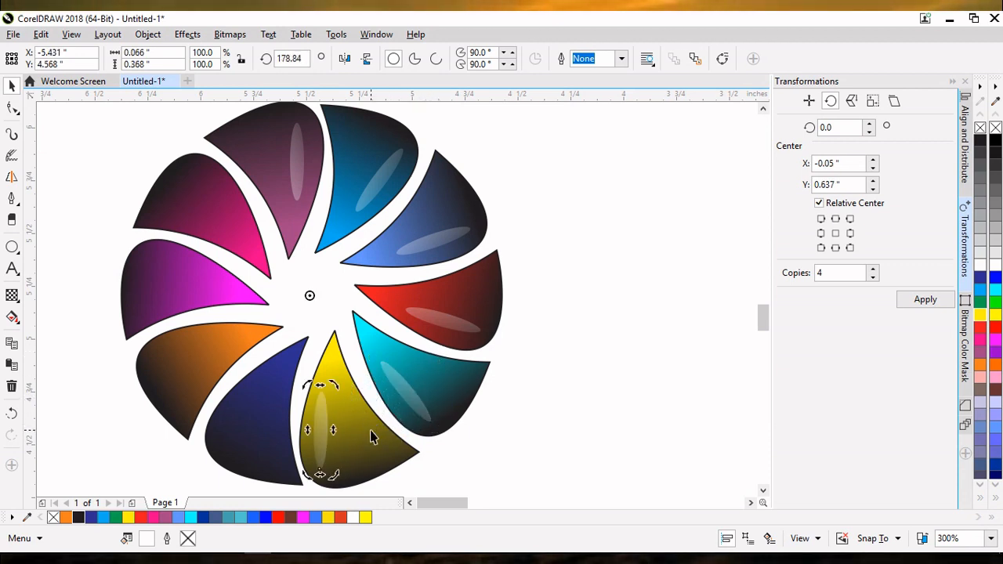
pyautogui.moveTo(329, 473); pyautogui.dragTo(228, 461)
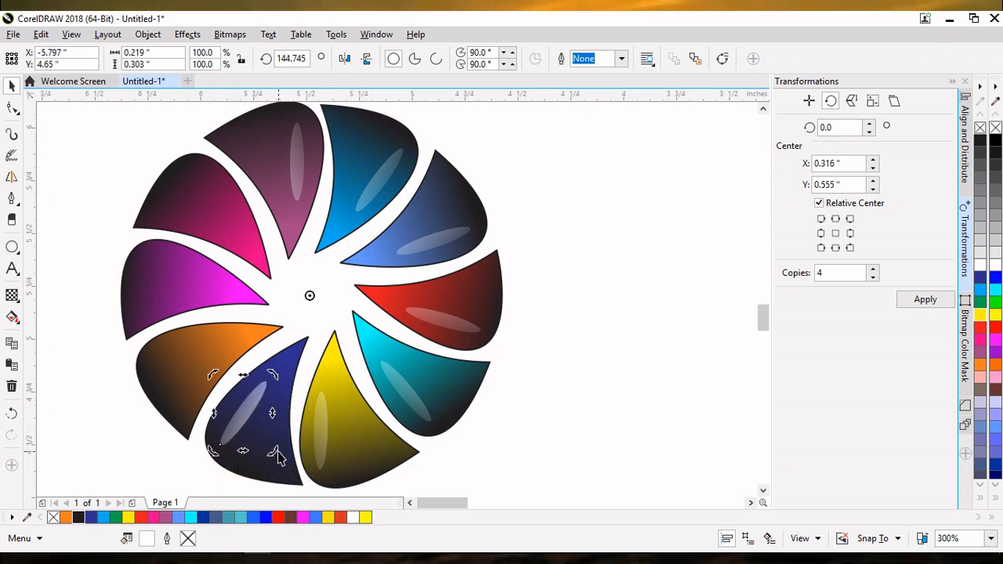
# - Rotate further copies of the highlight about the swirl's centre onto the orange, magenta and pink segments
pyautogui.moveTo(274, 450); pyautogui.dragTo(188, 400)
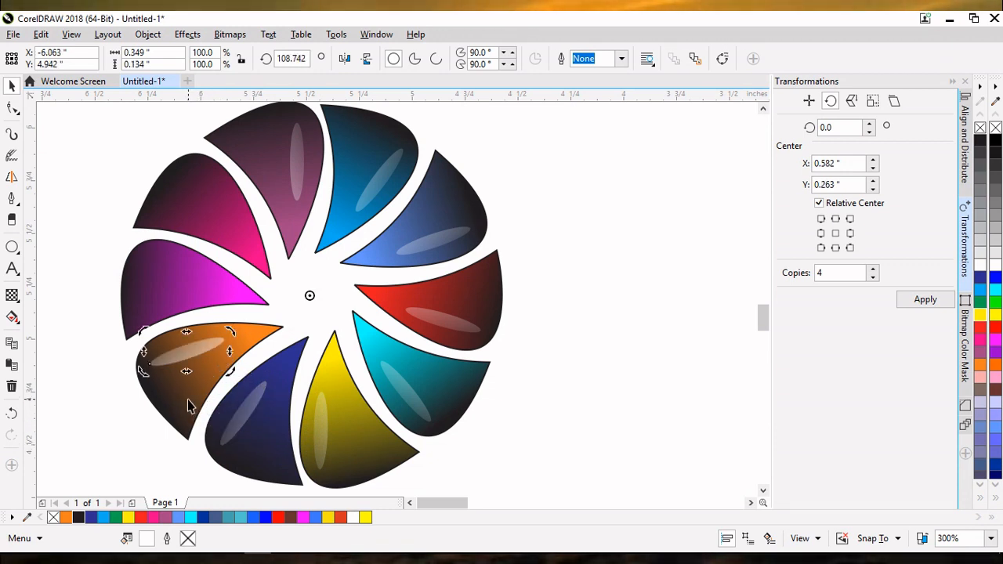
pyautogui.moveTo(231, 372); pyautogui.dragTo(191, 309)
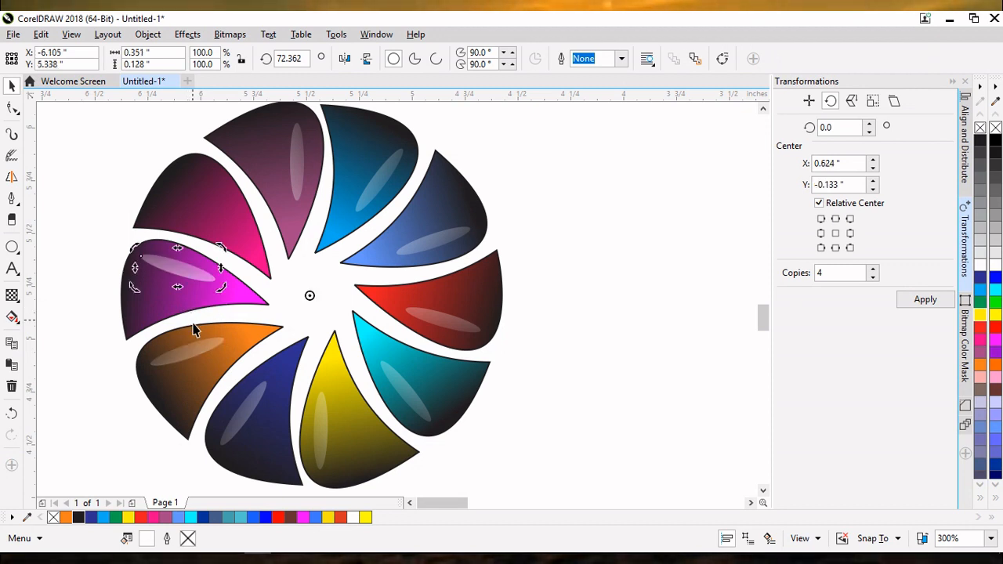
pyautogui.moveTo(139, 291); pyautogui.dragTo(157, 181)
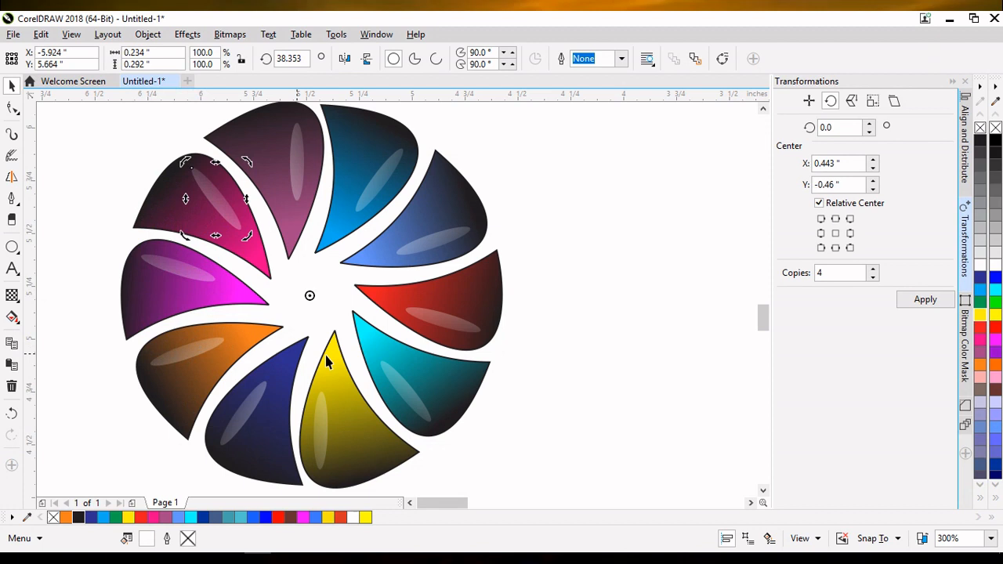
pyautogui.click(572, 284)
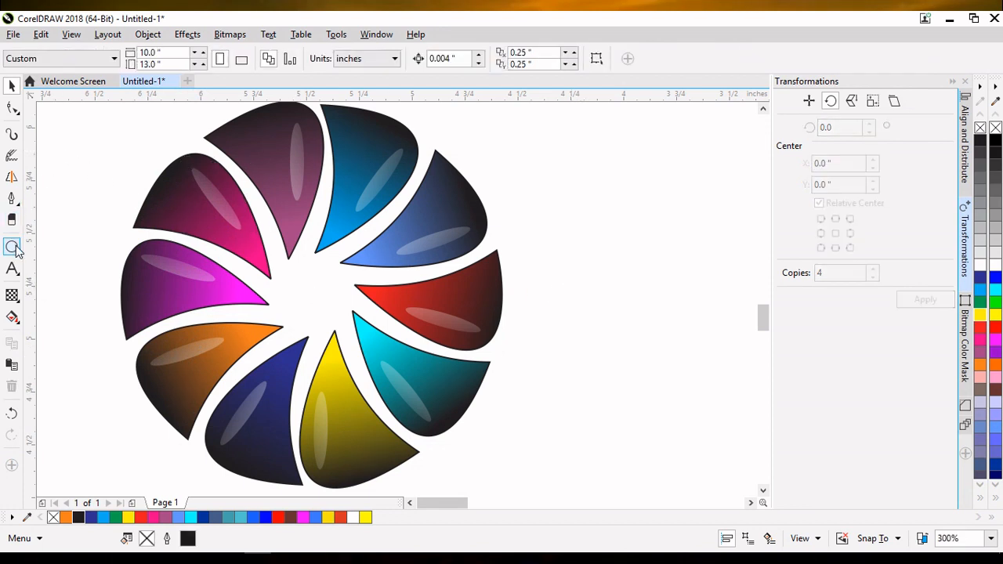
# - Draw a circle about 0.312 inches in diameter with a white outline, place it at the swirl's centre and fill it blue
pyautogui.click(12, 247)
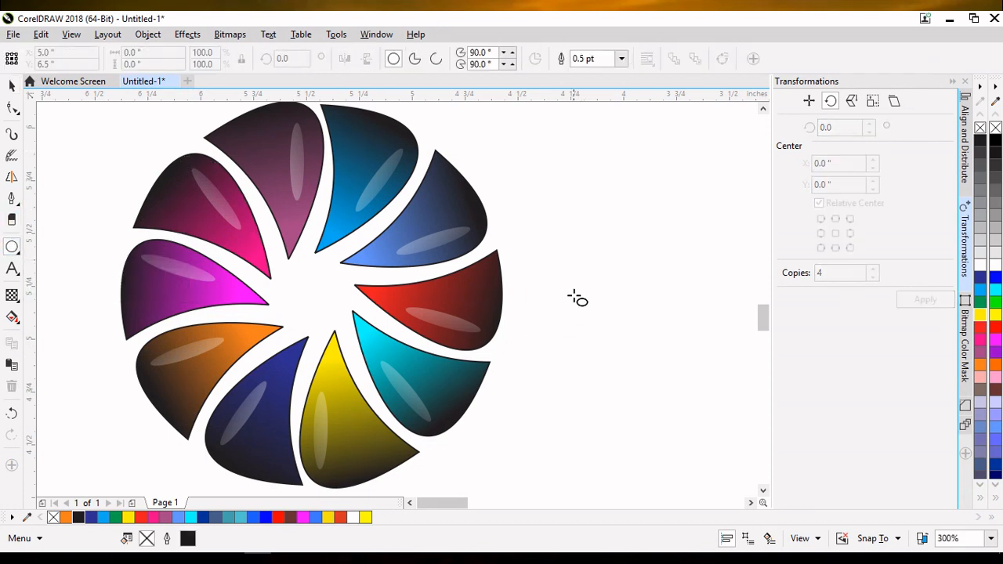
pyautogui.moveTo(580, 278); pyautogui.dragTo(595, 312)
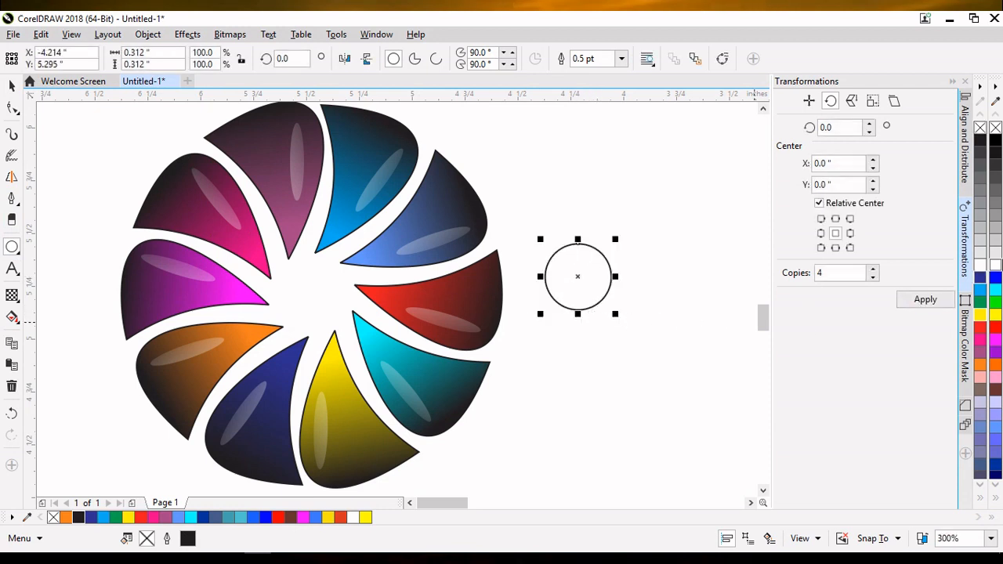
pyautogui.rightClick(996, 268)
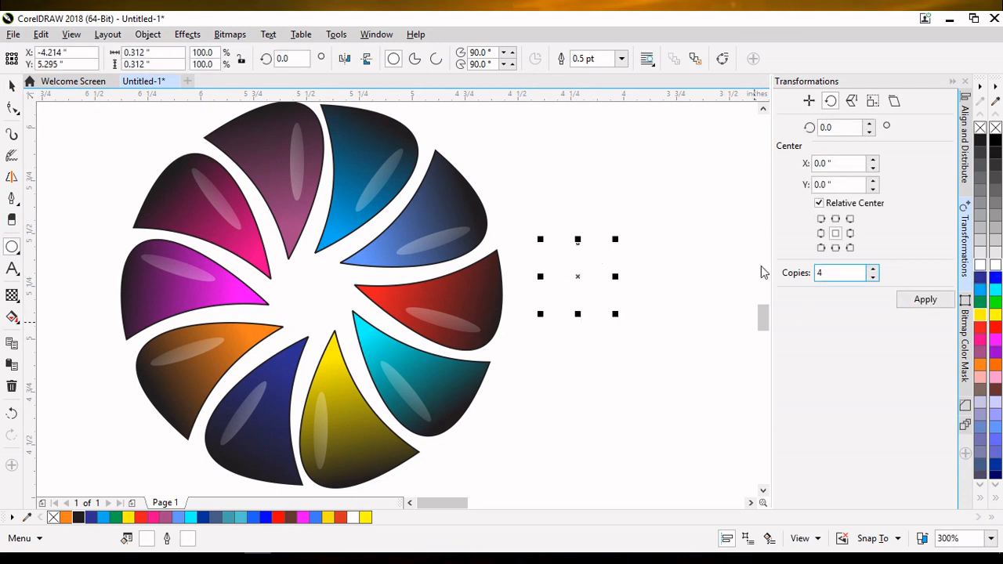
pyautogui.moveTo(578, 284); pyautogui.dragTo(312, 294)
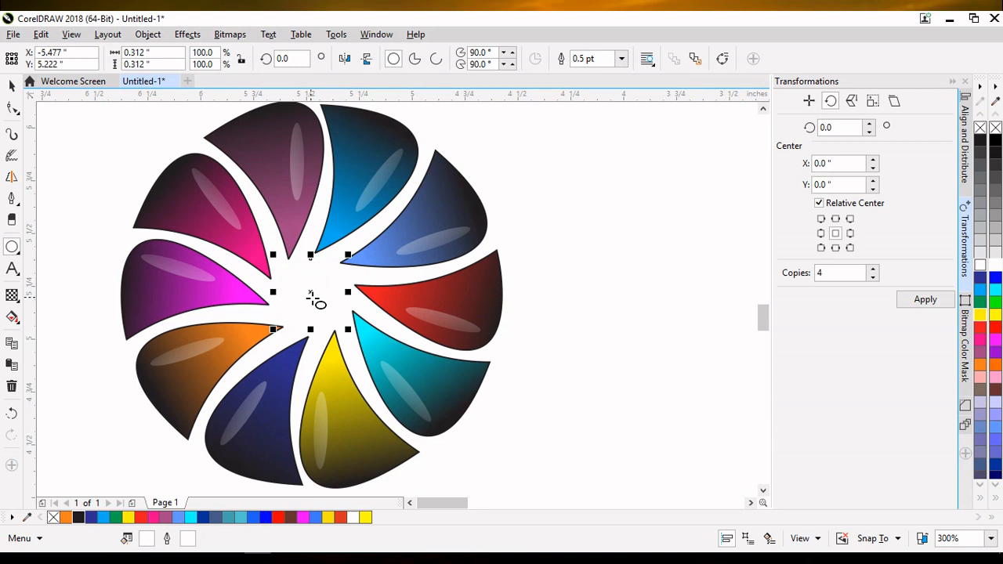
pyautogui.click(997, 280)
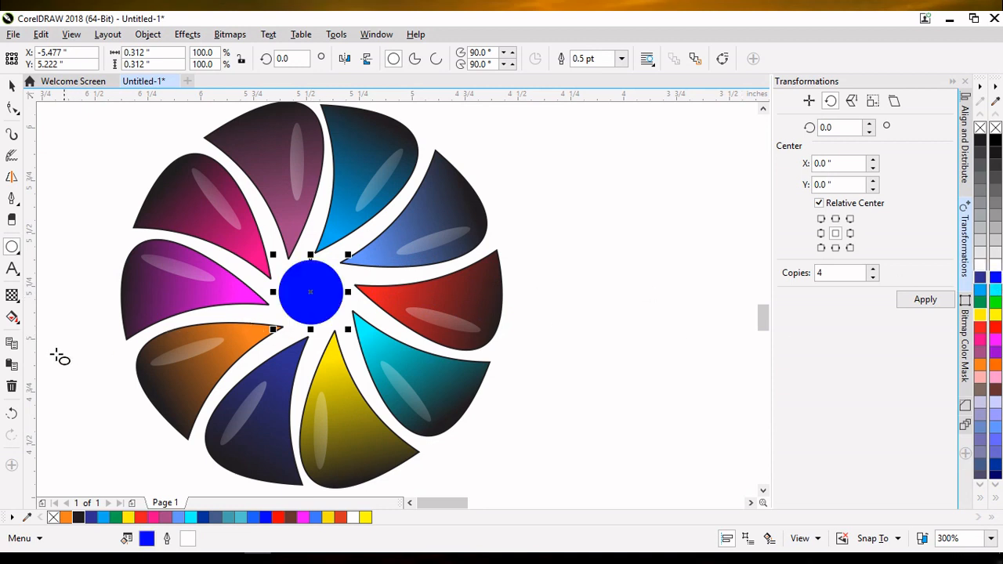
# - Apply a linear transparency across the blue centre circle, running from the magenta segment's outer edge to just past the red segment's outer edge
pyautogui.click(15, 301)
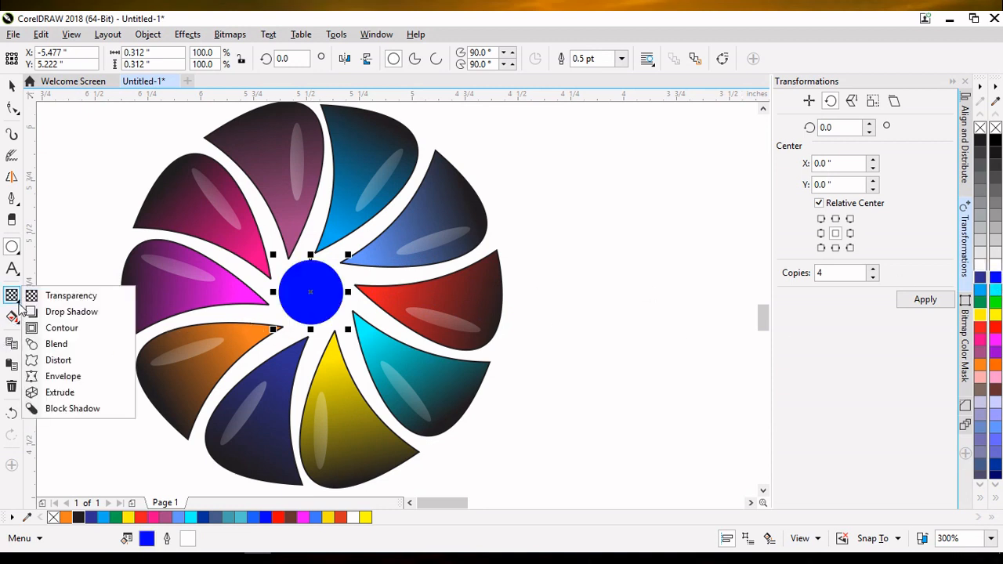
pyautogui.click(63, 295)
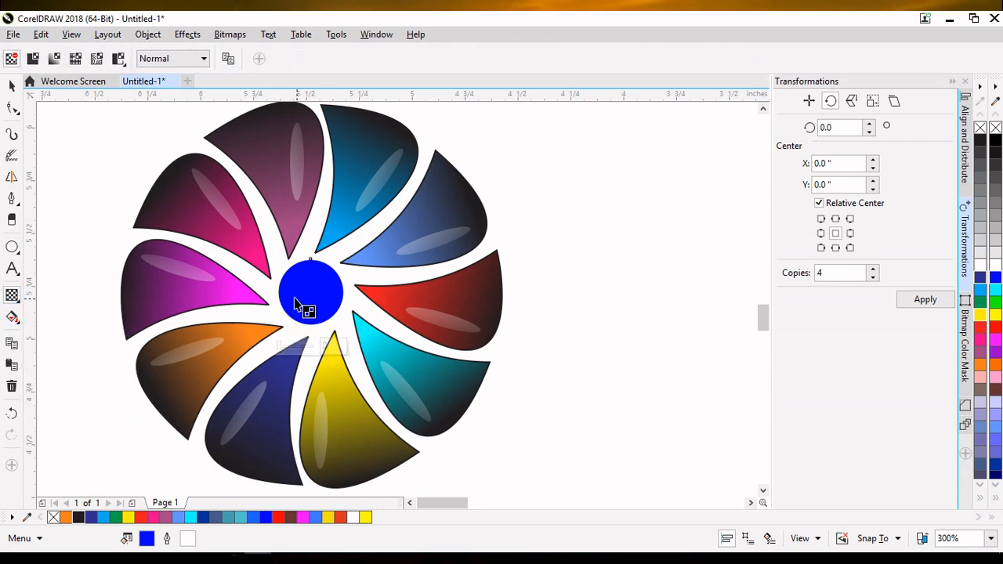
pyautogui.moveTo(291, 295); pyautogui.dragTo(414, 290)
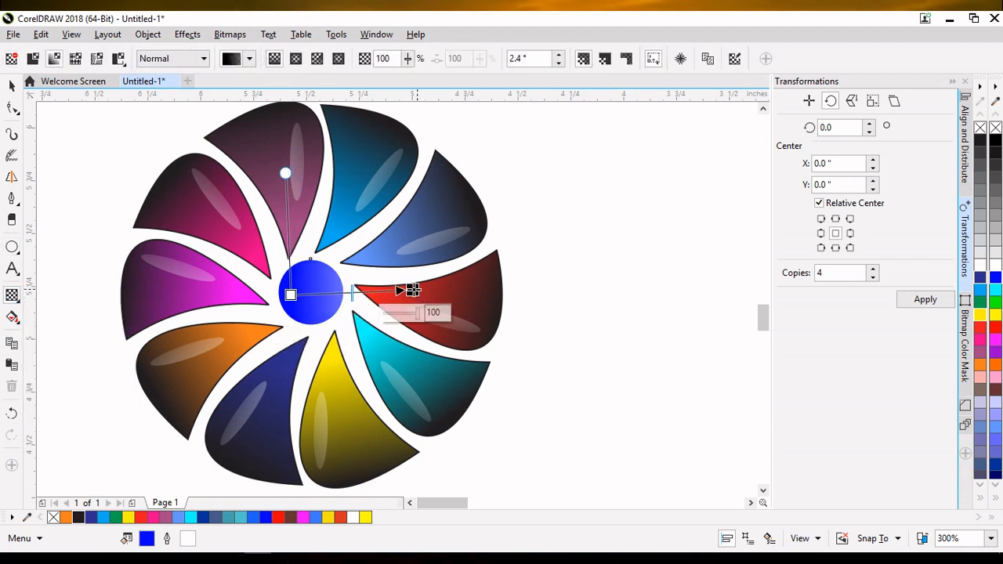
pyautogui.moveTo(291, 295); pyautogui.dragTo(128, 294)
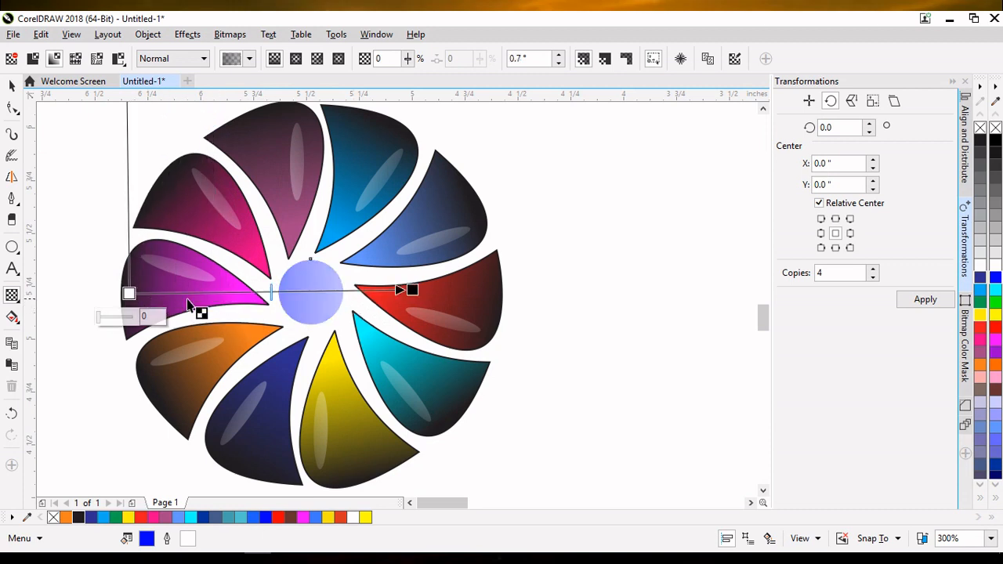
pyautogui.moveTo(414, 289); pyautogui.dragTo(530, 283)
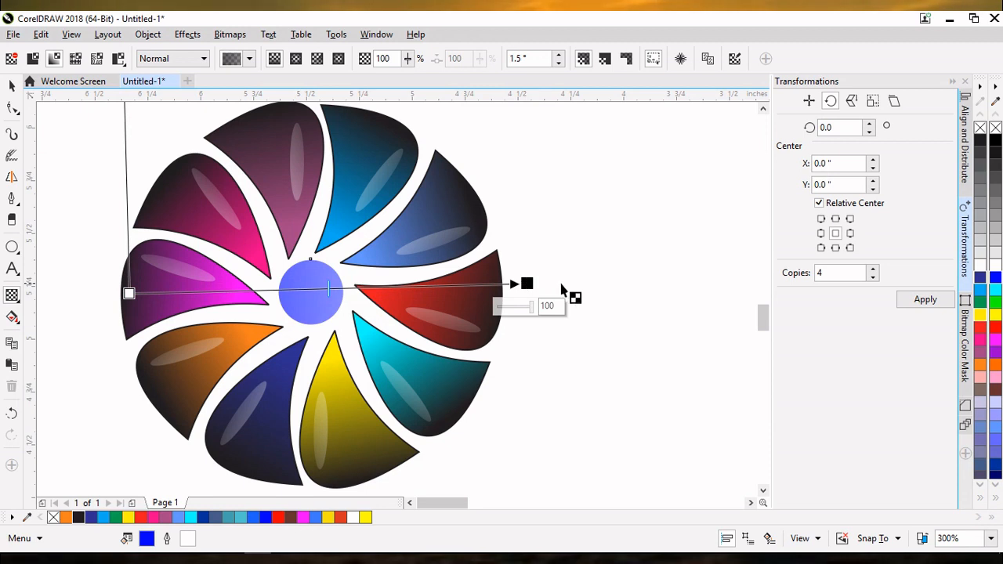
pyautogui.click(12, 85)
pyautogui.click(598, 335)
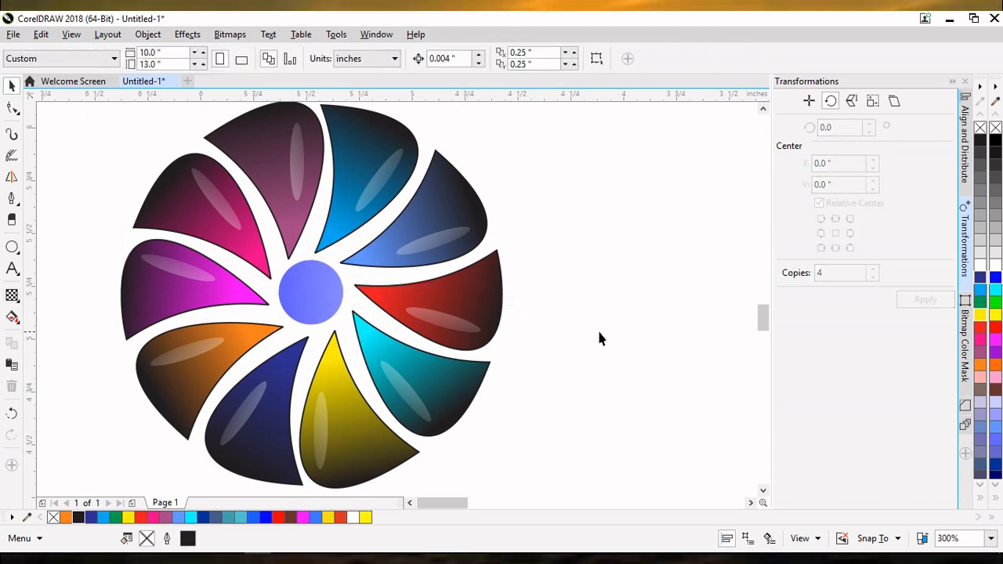
# - Group all the swirl segments, highlights and the centre circle into one object
pyautogui.scroll(-2, 621, 322)
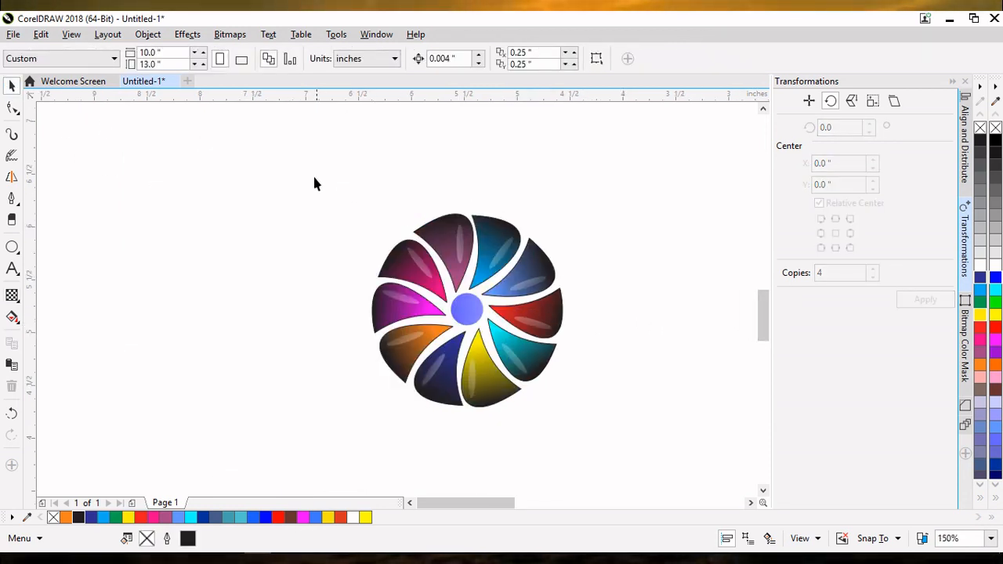
pyautogui.moveTo(313, 174); pyautogui.dragTo(638, 470)
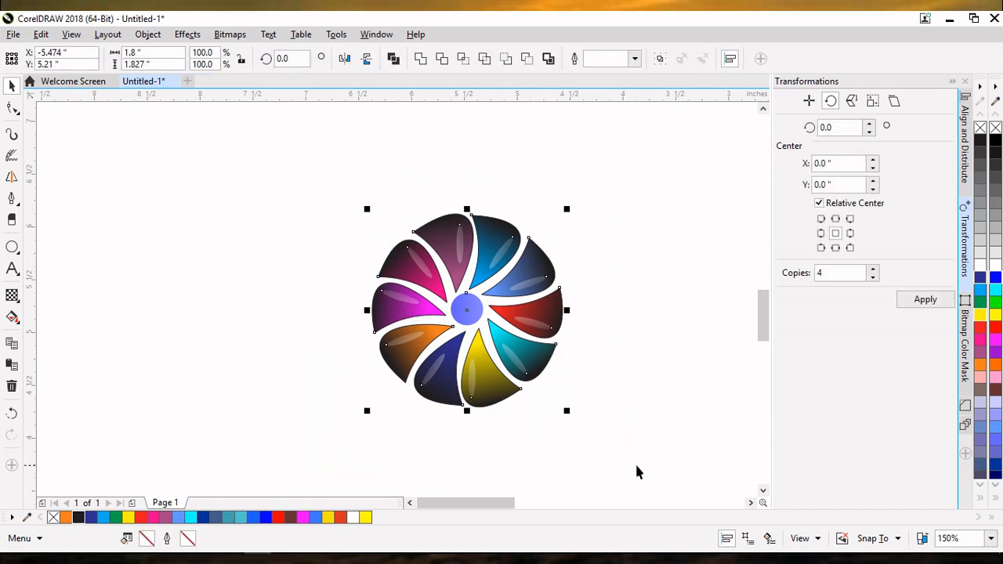
pyautogui.hotkey('ctrl', 'g')
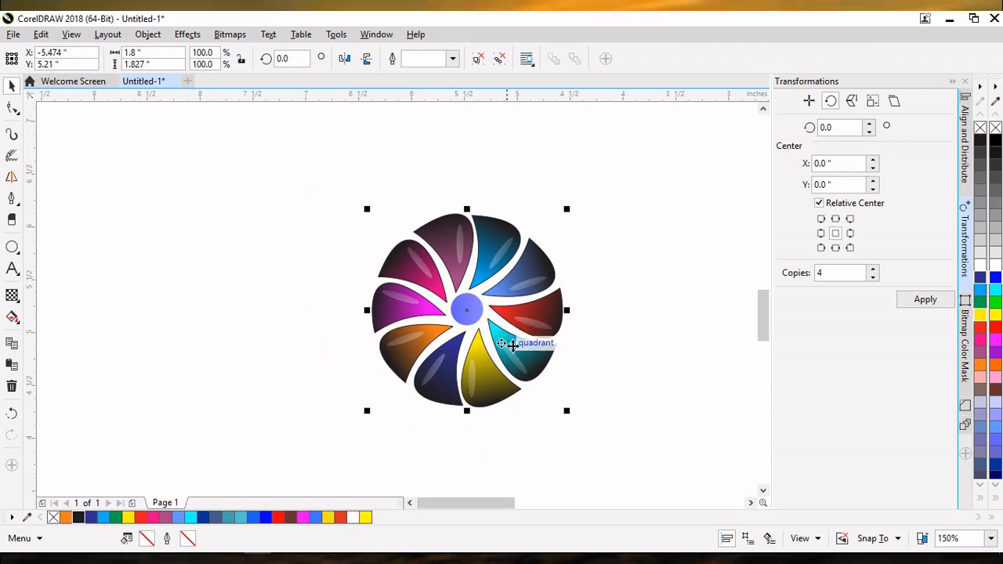
# - Draw a small ellipse about 0.094 by 0.108 inches inside the blue centre circle and nudge it up and left towards the circle's middle
pyautogui.scroll(2, 513, 344)
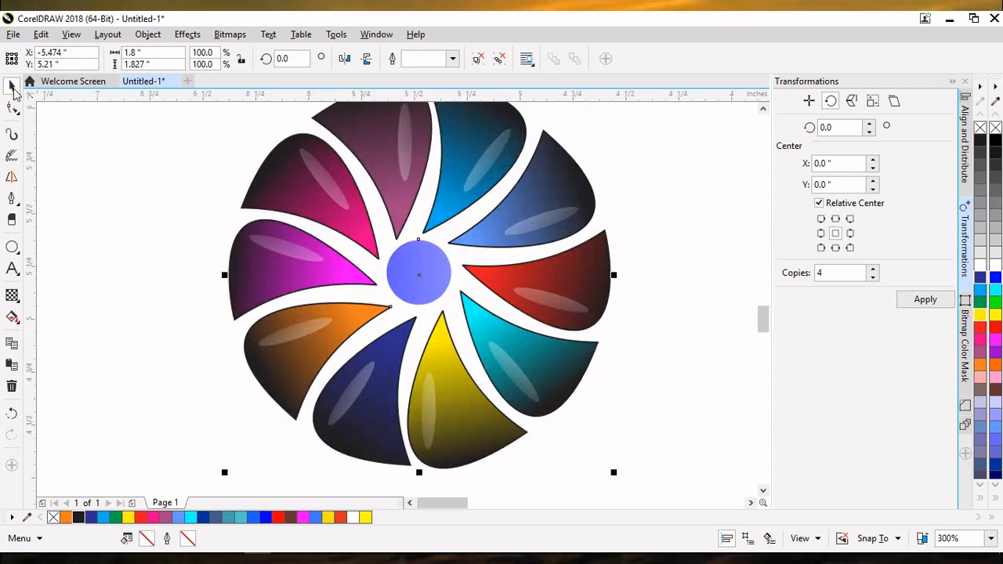
pyautogui.click(12, 247)
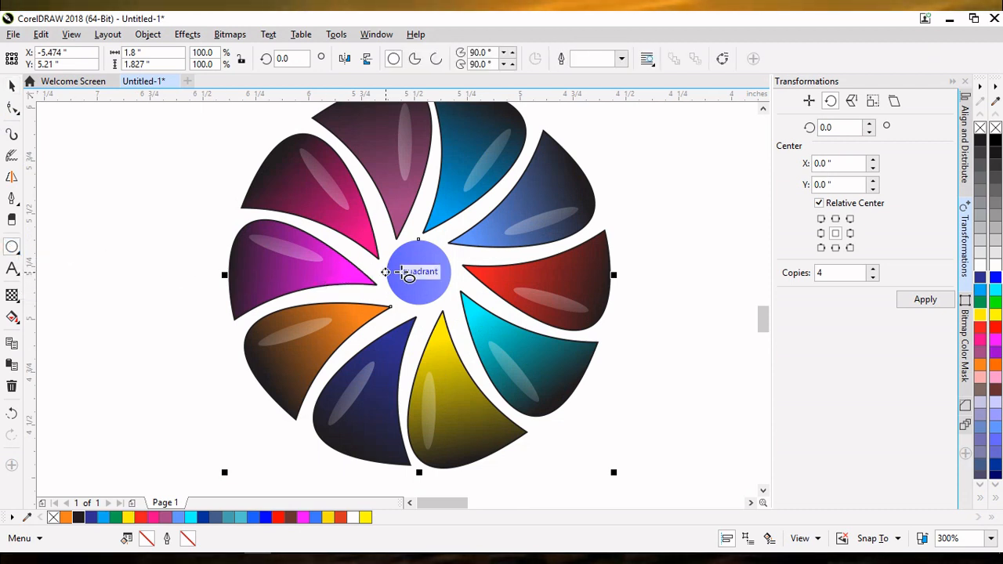
pyautogui.moveTo(409, 270); pyautogui.dragTo(431, 289)
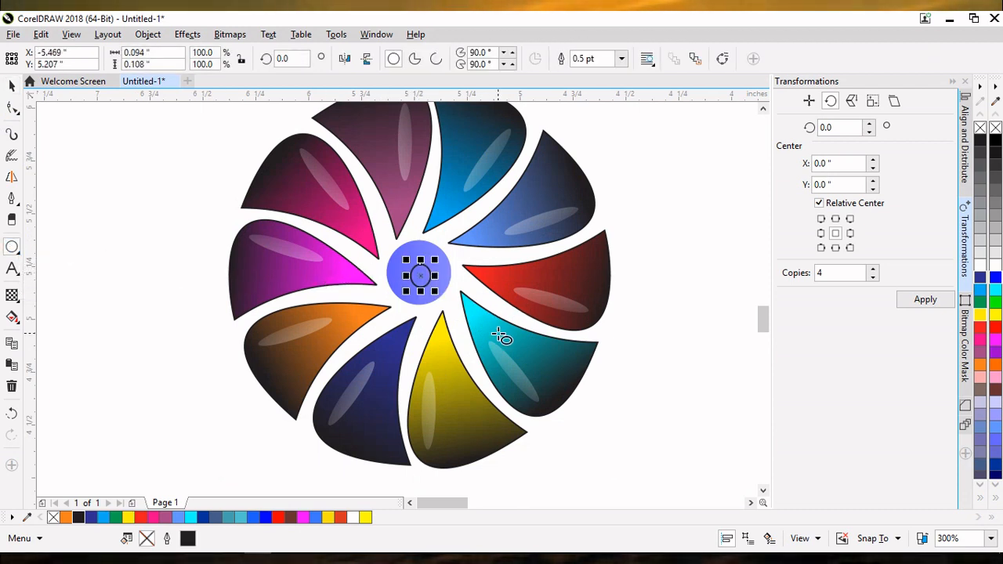
pyautogui.press('Up')
pyautogui.press('Up')
pyautogui.press('Up')
pyautogui.press('Up')
pyautogui.press('Up')
pyautogui.press('Left')
pyautogui.press('Left')
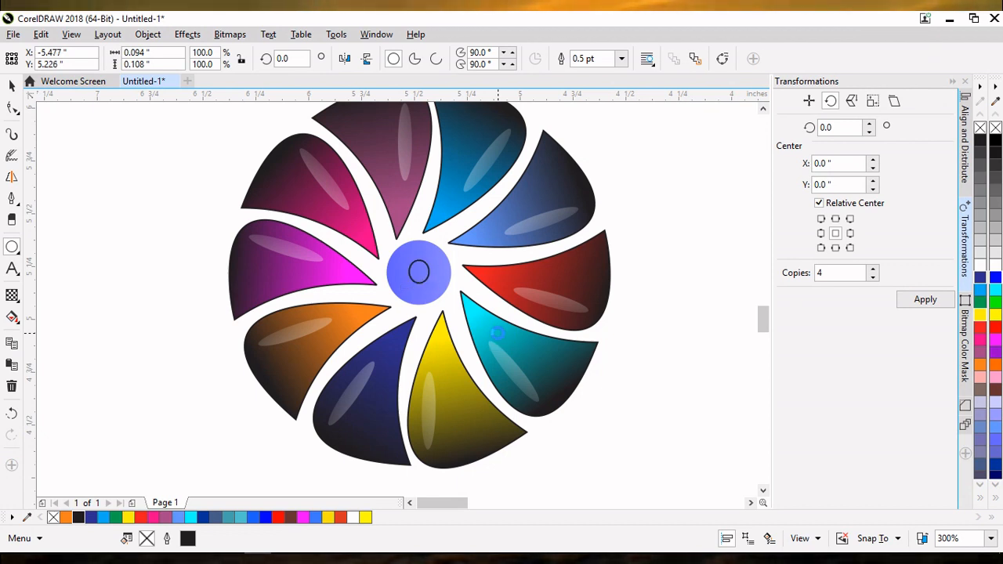
pyautogui.press('Left')
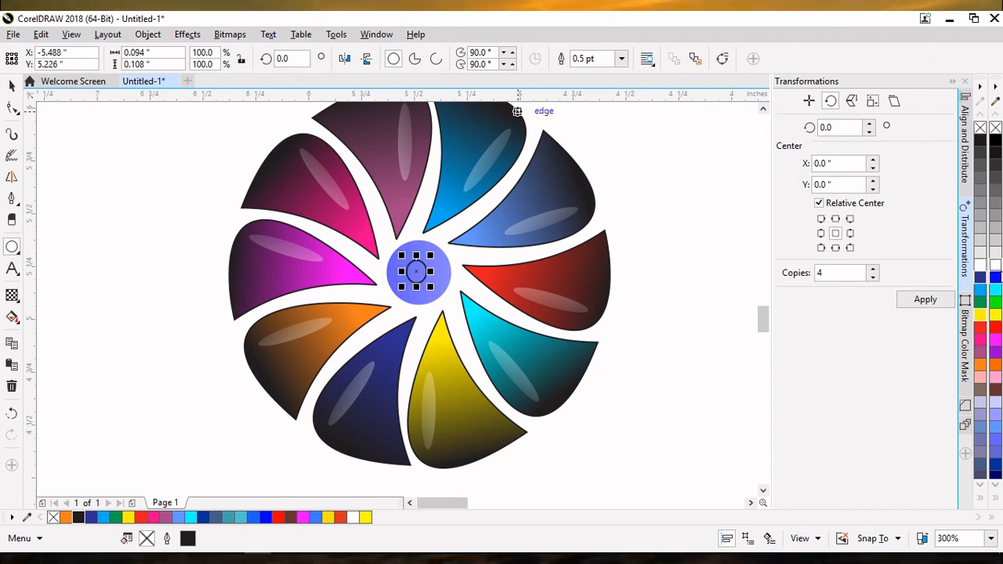
# - Give the small ellipse a white fill and outline, with a linear transparency from the magenta segment's tip to the centre circle's far edge
pyautogui.click(997, 267)
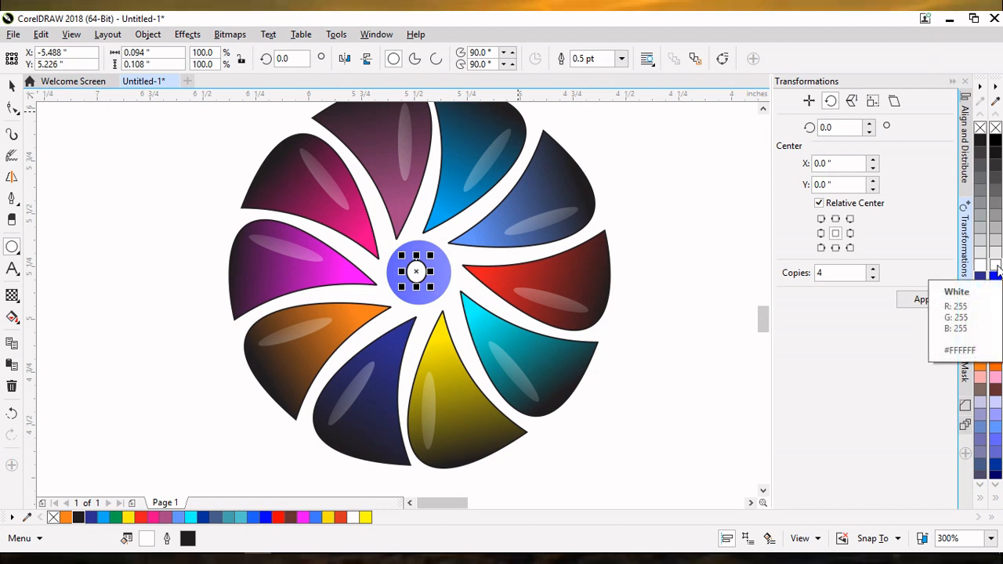
pyautogui.rightClick(997, 266)
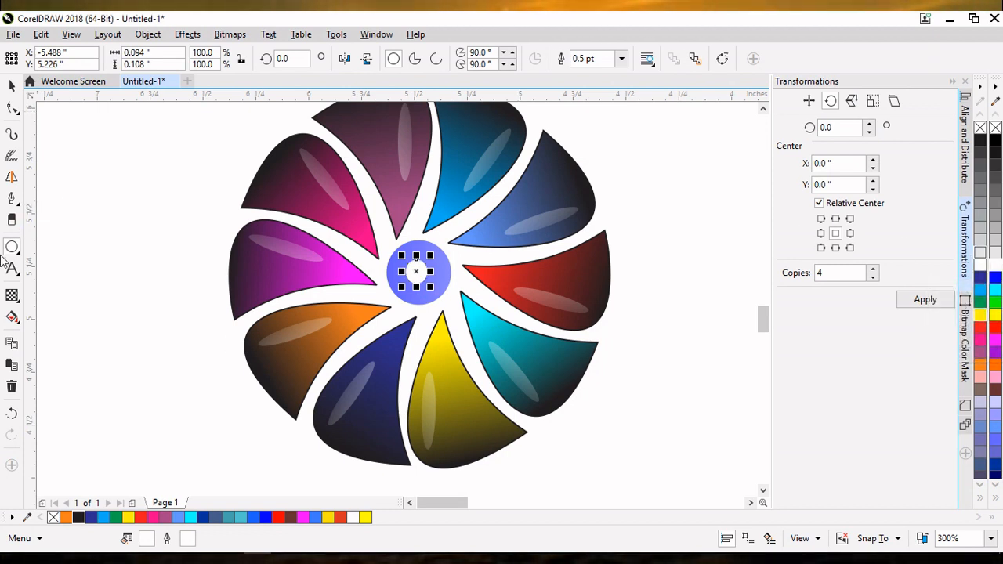
pyautogui.click(19, 308)
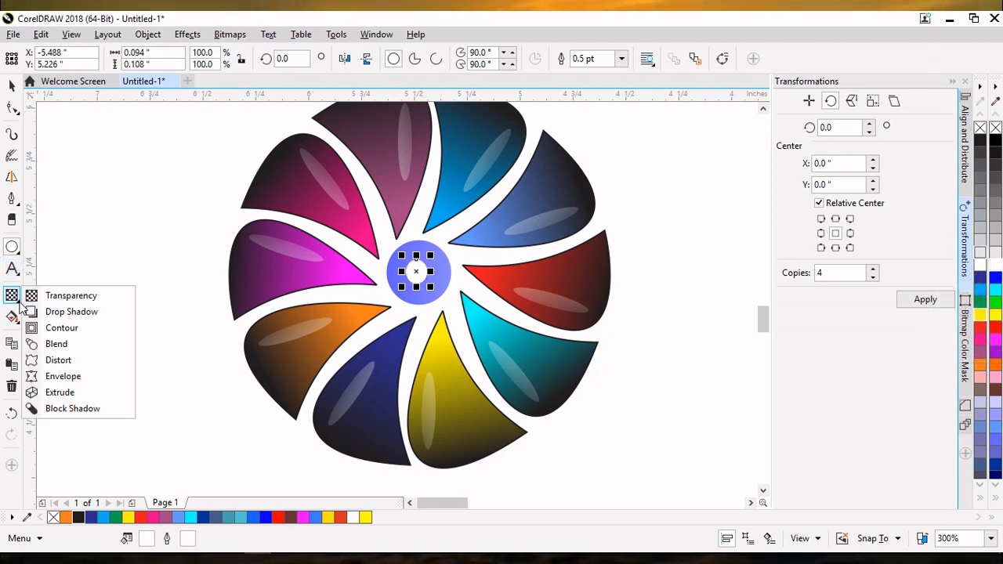
pyautogui.click(49, 296)
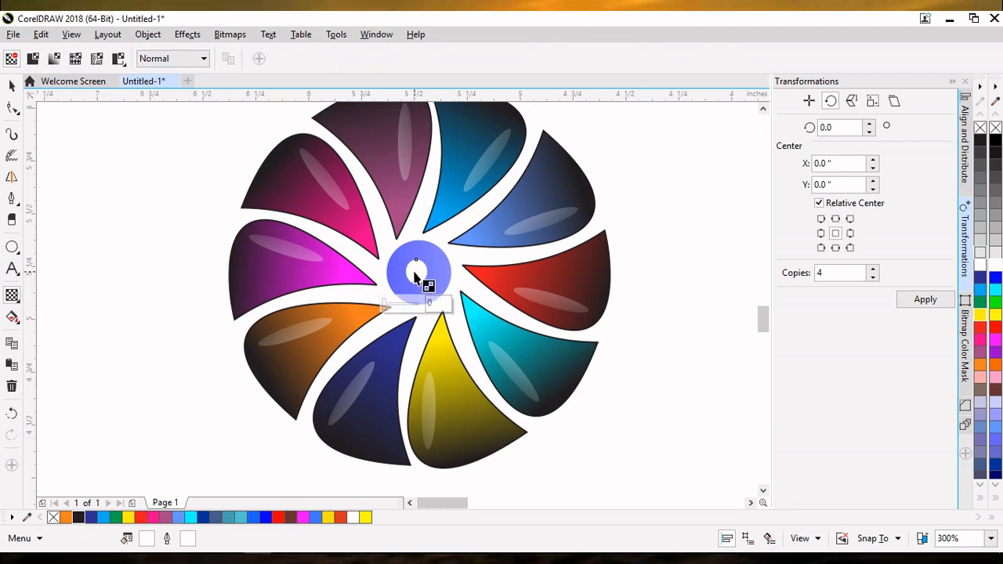
pyautogui.moveTo(416, 272); pyautogui.dragTo(343, 283)
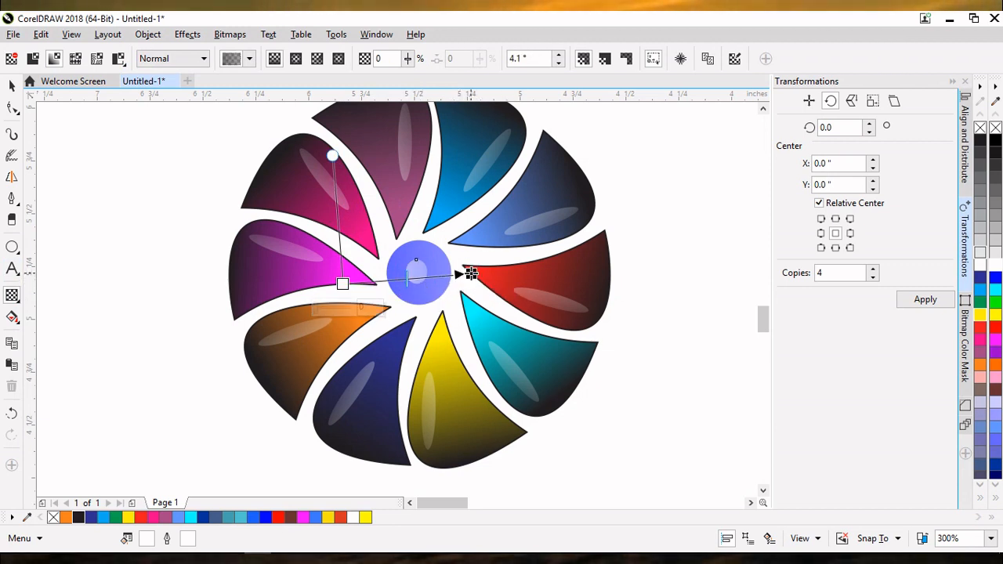
pyautogui.moveTo(470, 273); pyautogui.dragTo(452, 272)
pyautogui.click(680, 311)
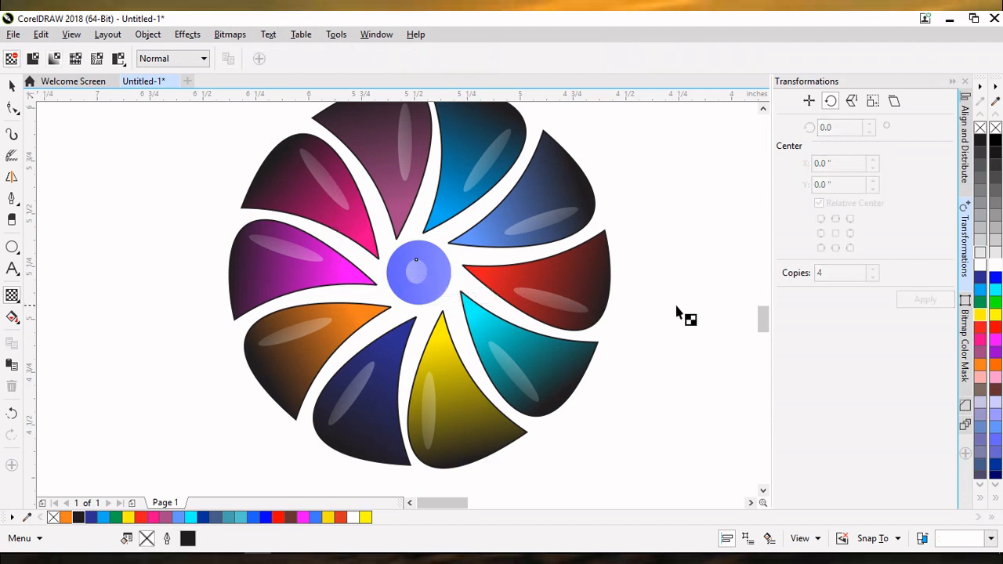
# - Nudge the small translucent ellipse slightly right and down to centre it within the blue circle
pyautogui.click(12, 86)
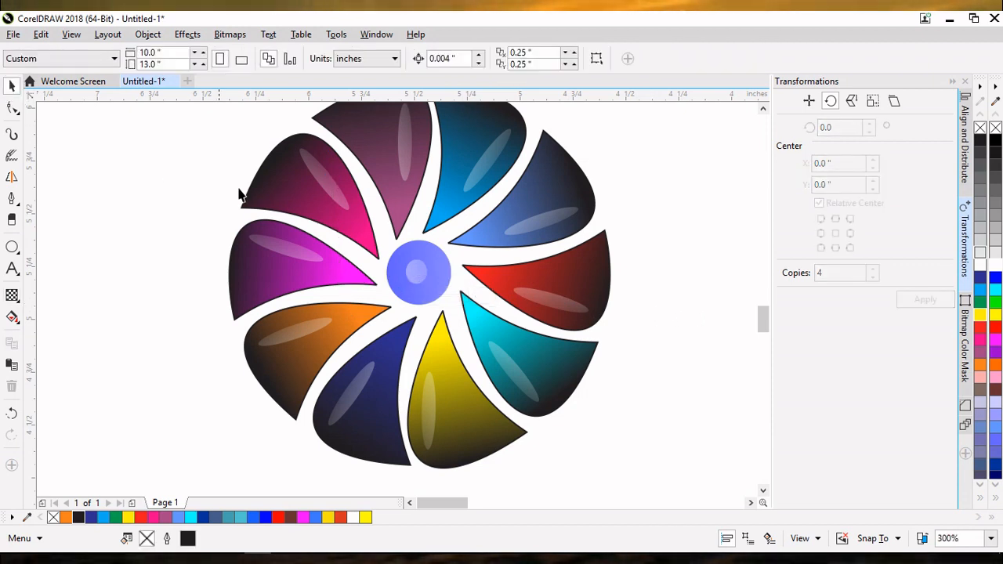
pyautogui.click(415, 282)
pyautogui.press('Right')
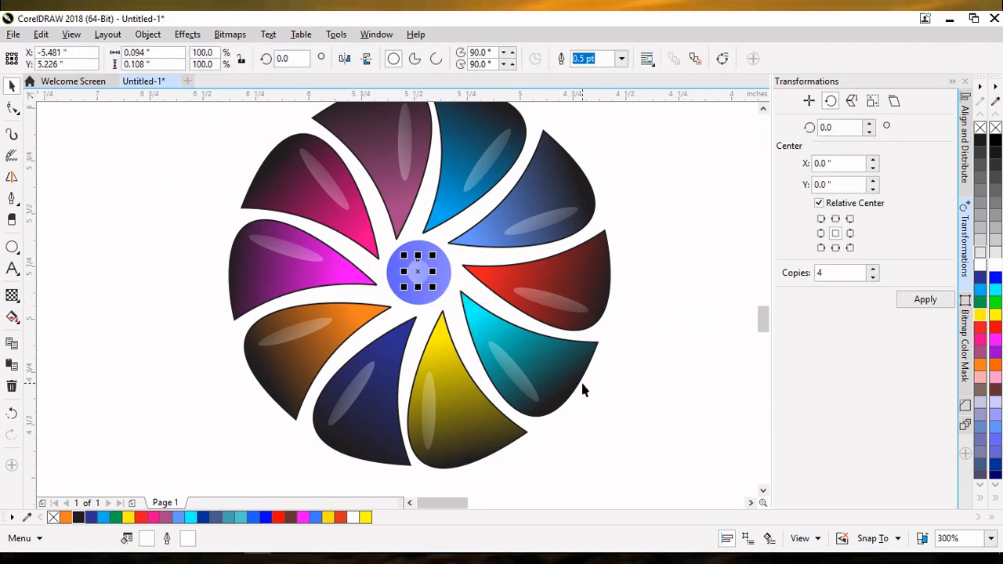
pyautogui.press('Left')
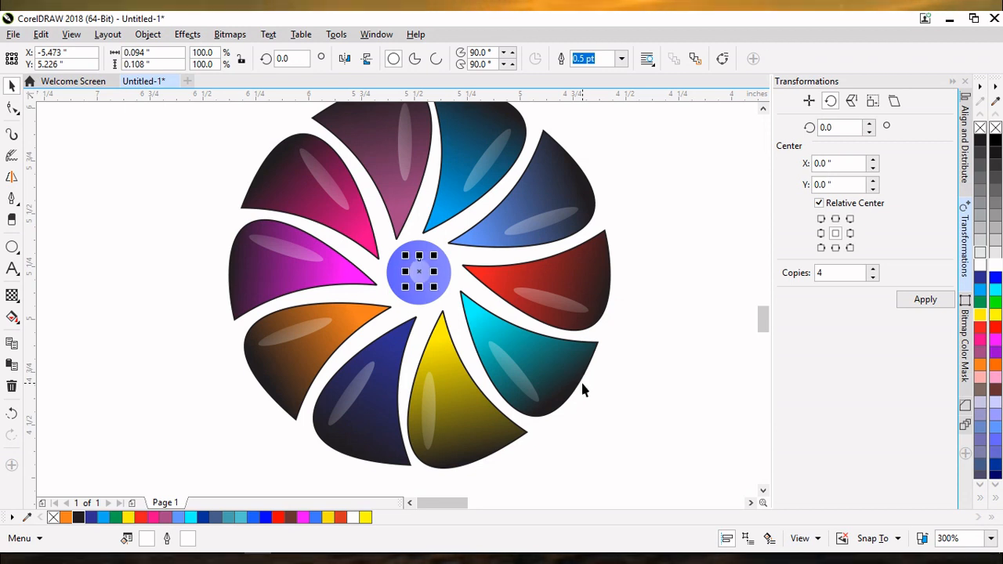
pyautogui.press('Down')
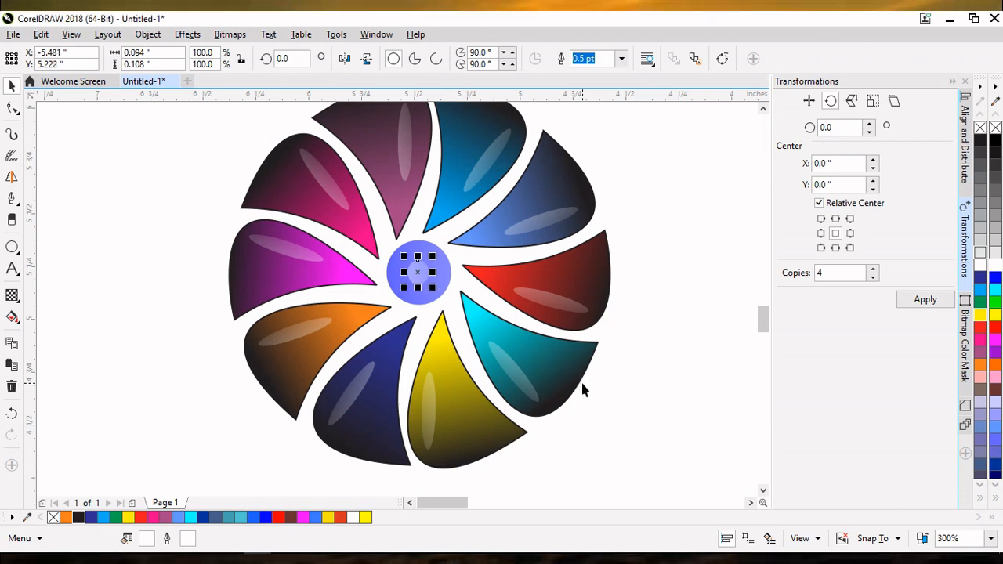
pyautogui.press('Escape')
# - Group the small ellipse highlight together with the rest of the swirl
pyautogui.scroll(-2, 629, 385)
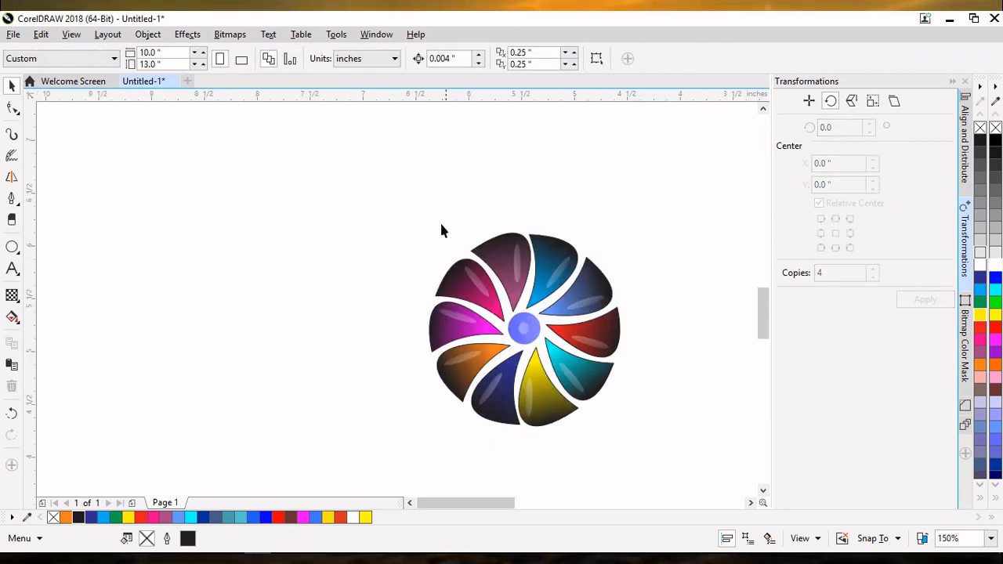
pyautogui.moveTo(375, 168); pyautogui.dragTo(595, 447)
pyautogui.moveTo(661, 473); pyautogui.dragTo(660, 472)
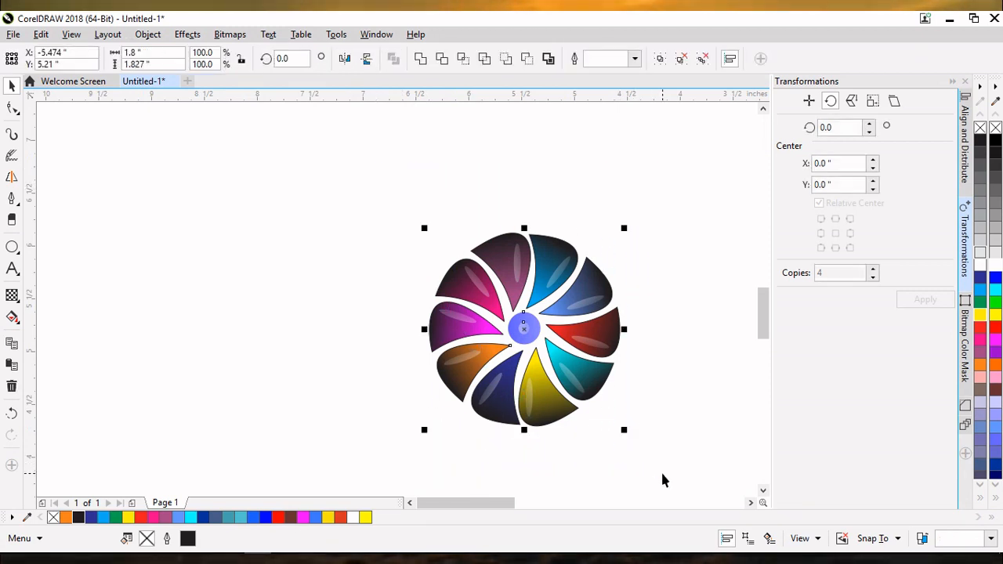
pyautogui.hotkey('ctrl', 'g')
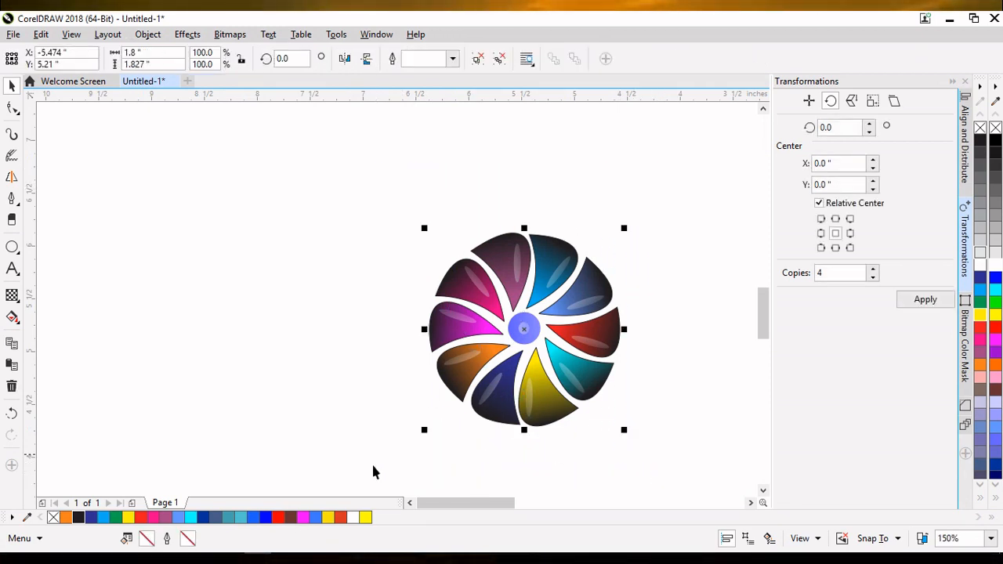